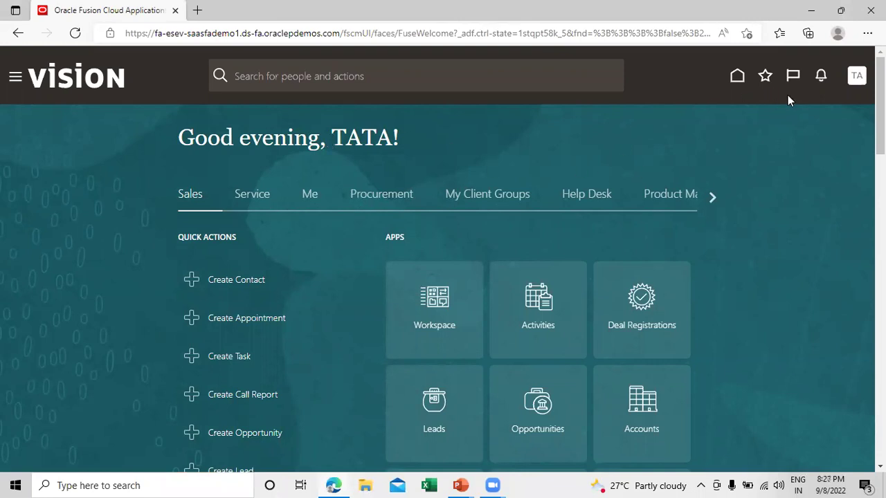
- Open the Inventory Management work area under Supply Chain Execution
left_click(857, 77)
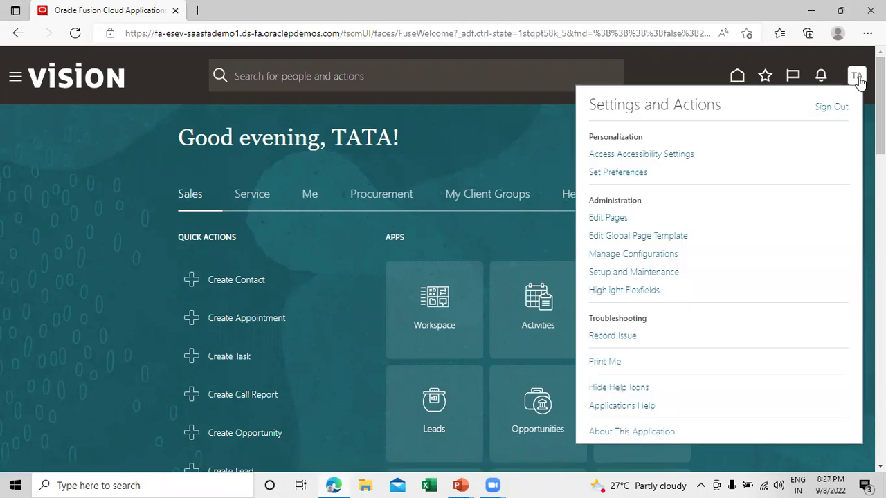
left_click(29, 144)
left_click(15, 79)
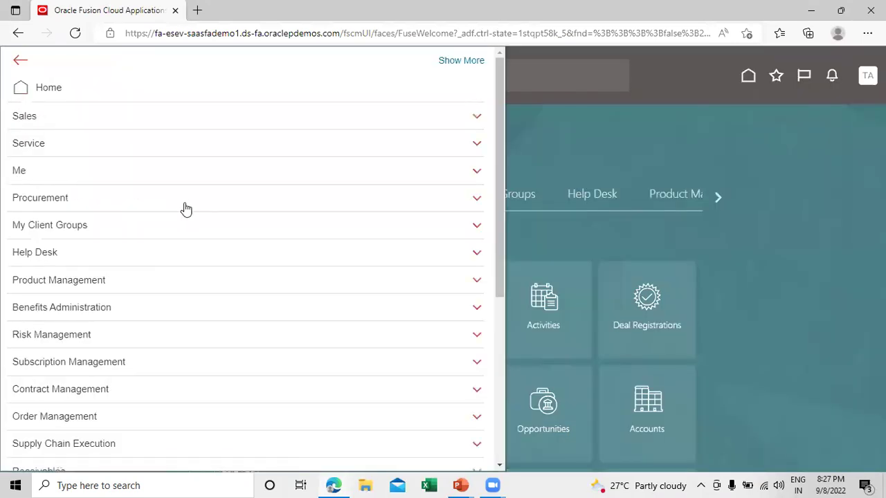
scroll(155, 302, "down", 1)
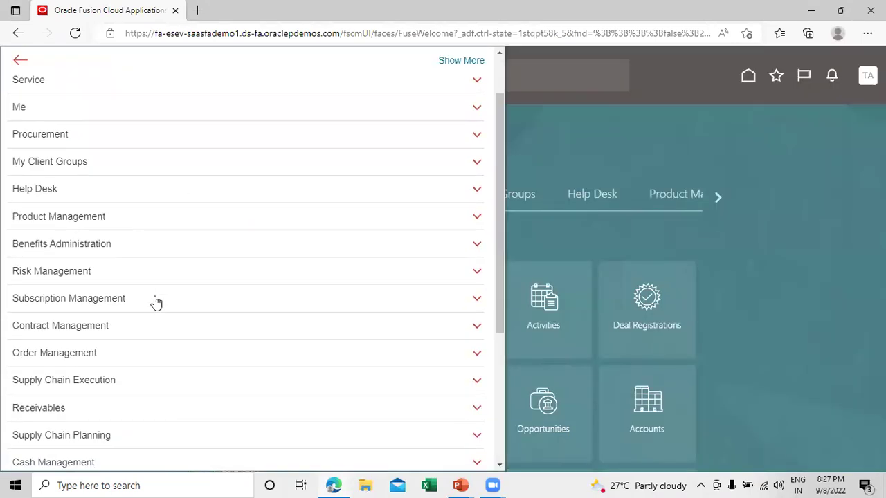
scroll(156, 303, "down", 1)
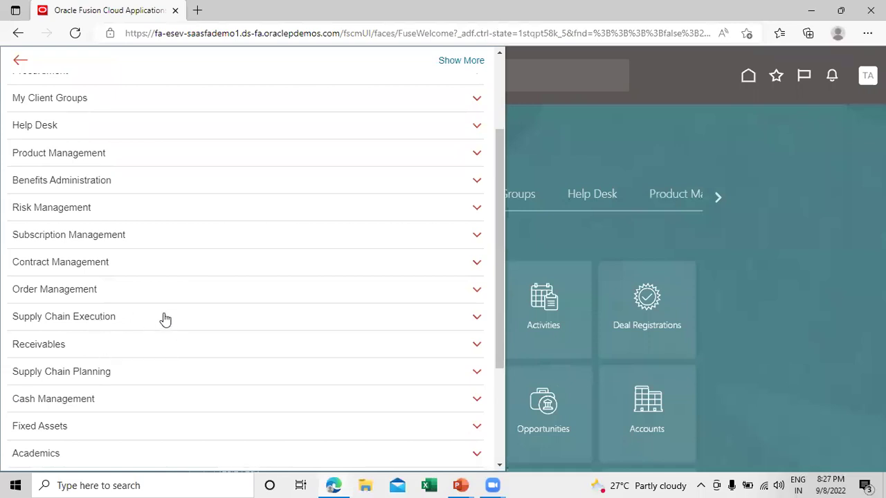
left_click(166, 319)
left_click(229, 343)
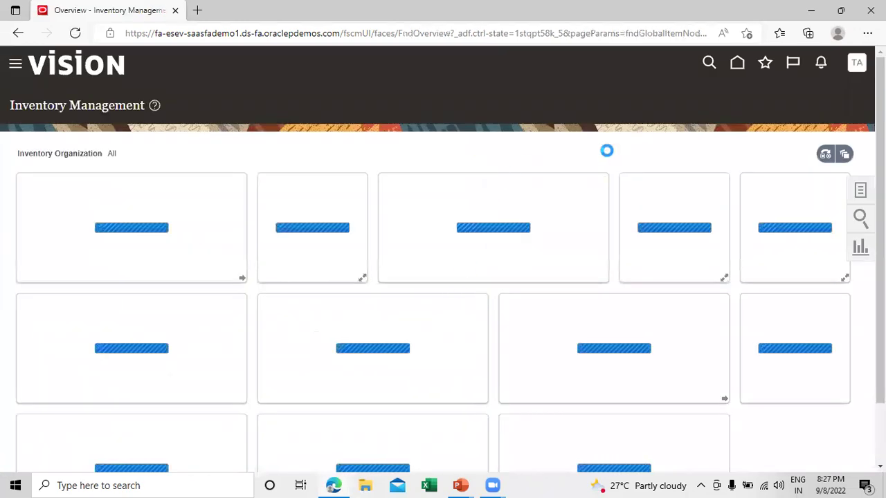
- Search Manage Item Quantities for the on-hand stock of organization TATA_NY_INV_ORG
left_click(860, 194)
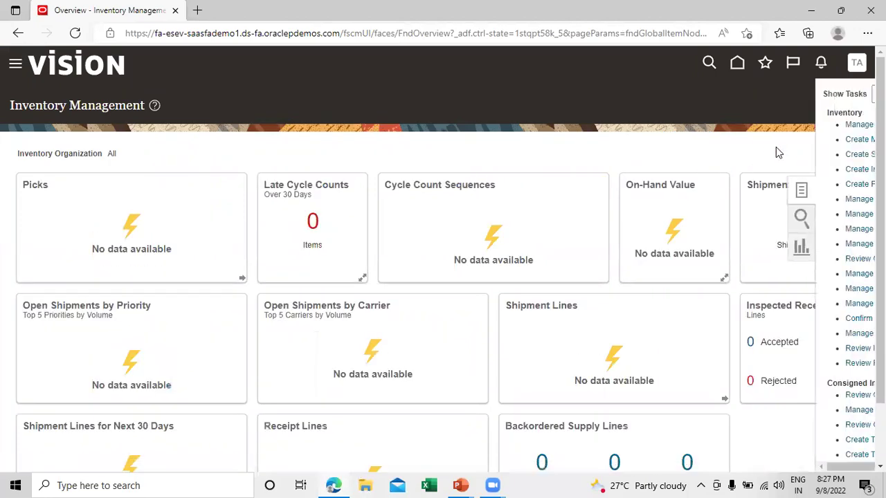
left_click(780, 124)
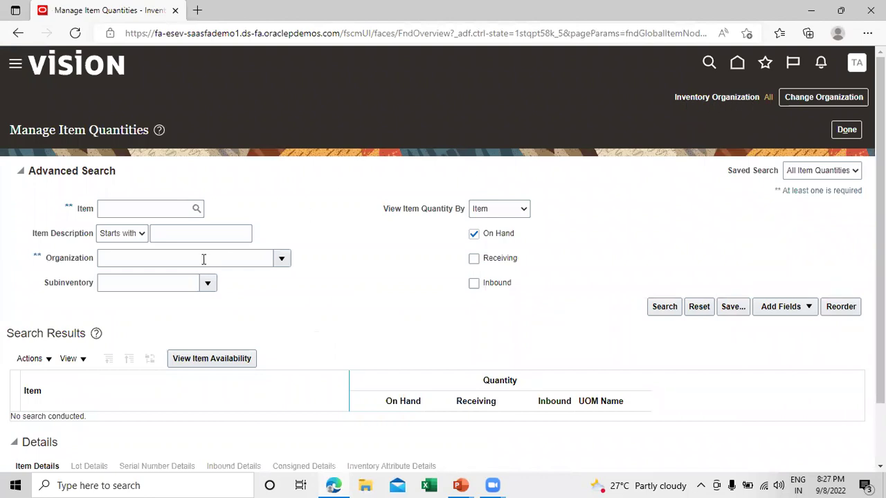
left_click(282, 260)
left_click(211, 320)
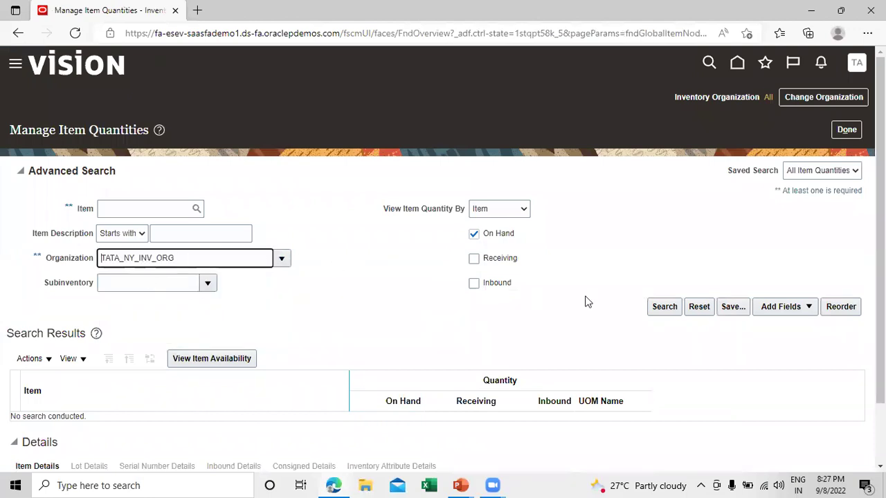
left_click(667, 307)
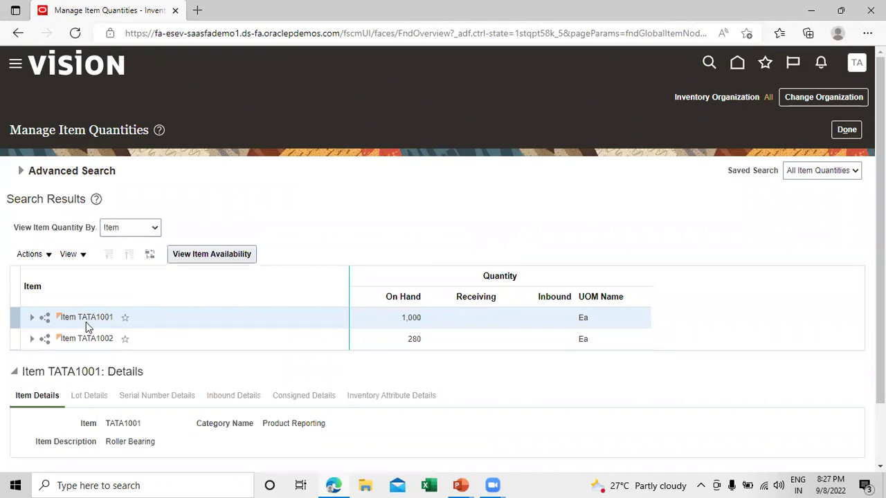
- Expand item TATA1001 through its organization to the subinventory level to examine its stock, and close the item quantities page
left_click(32, 322)
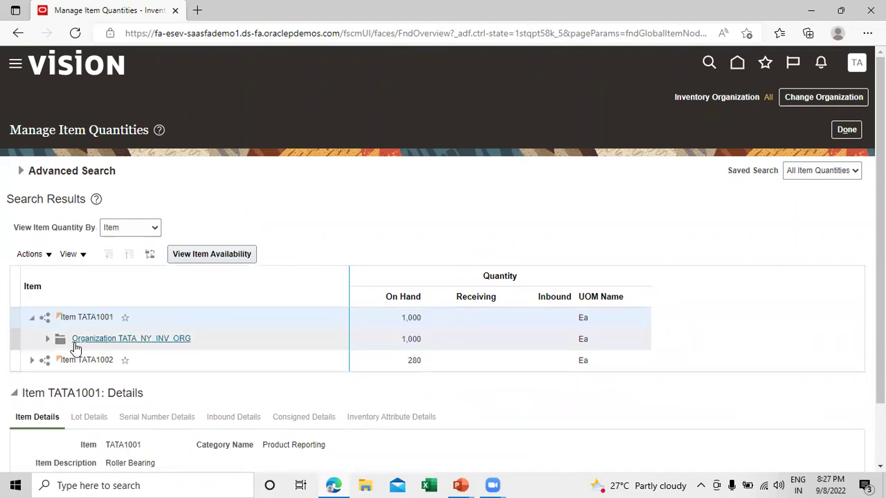
left_click(47, 339)
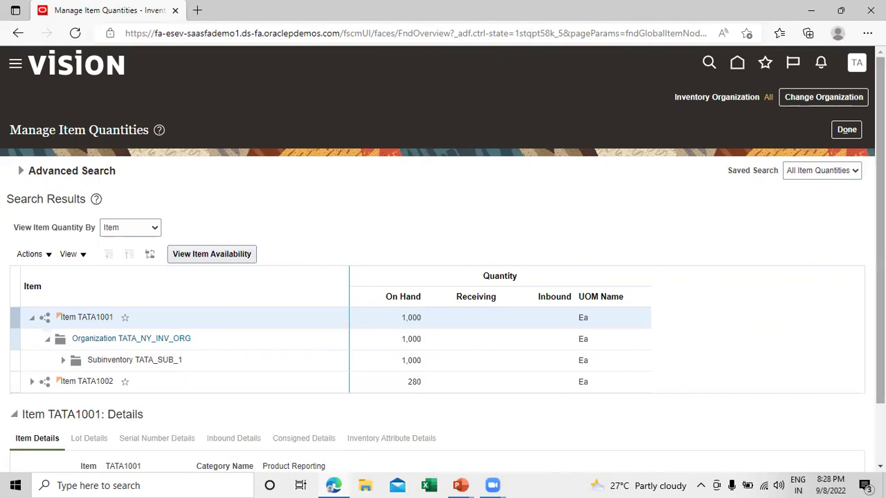
left_click(847, 131)
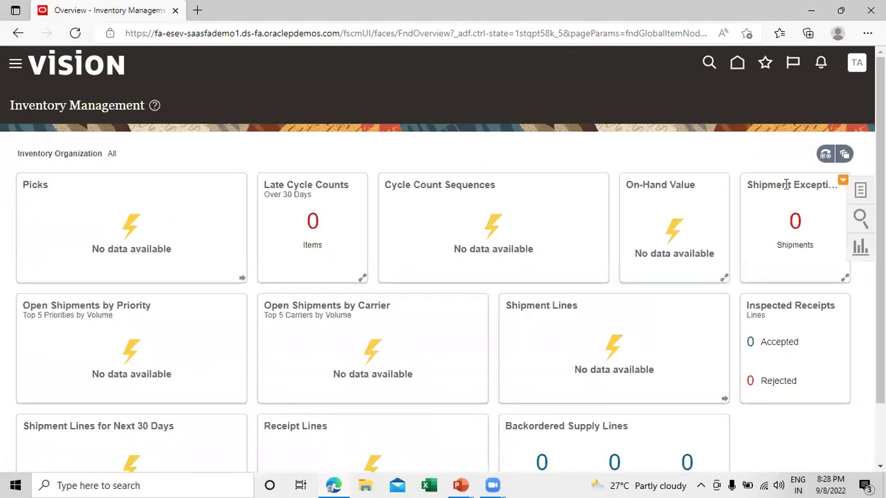
- Check Manage Item Quantities for the on-hand stock of organization TATA_DALLAS_INV_OR and close the page
left_click(862, 191)
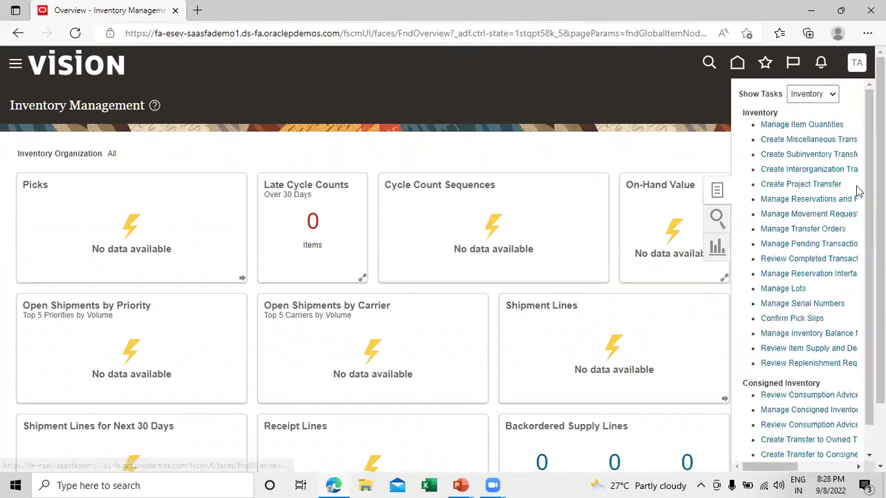
left_click(816, 124)
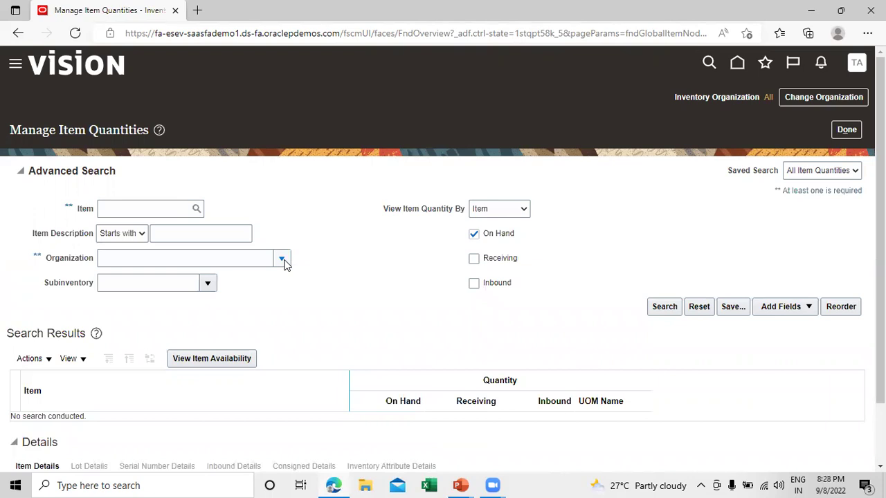
left_click(284, 263)
left_click(182, 334)
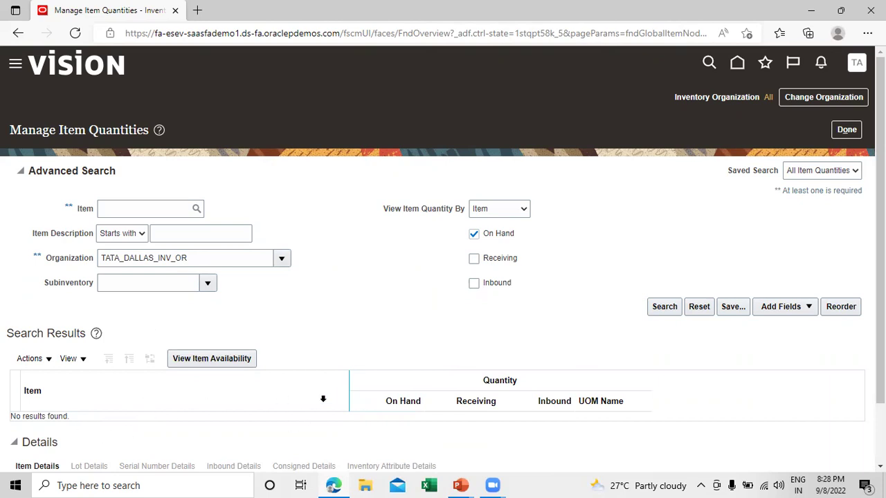
left_click(669, 309)
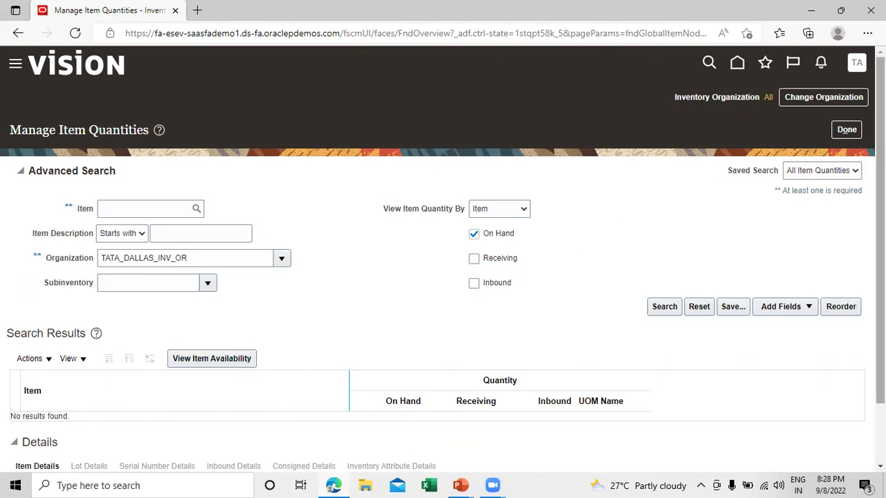
left_click(846, 130)
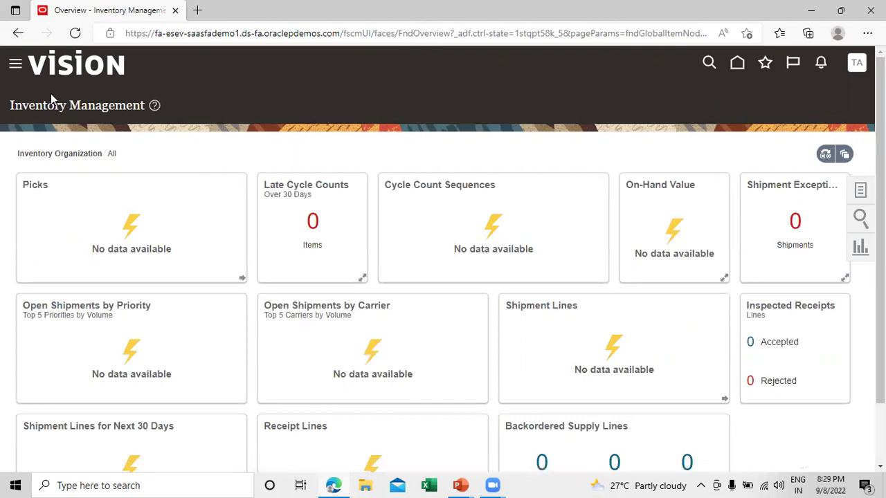
- Open TATA Implementation Project from the implementation projects in Setup and Maintenance
left_click(858, 65)
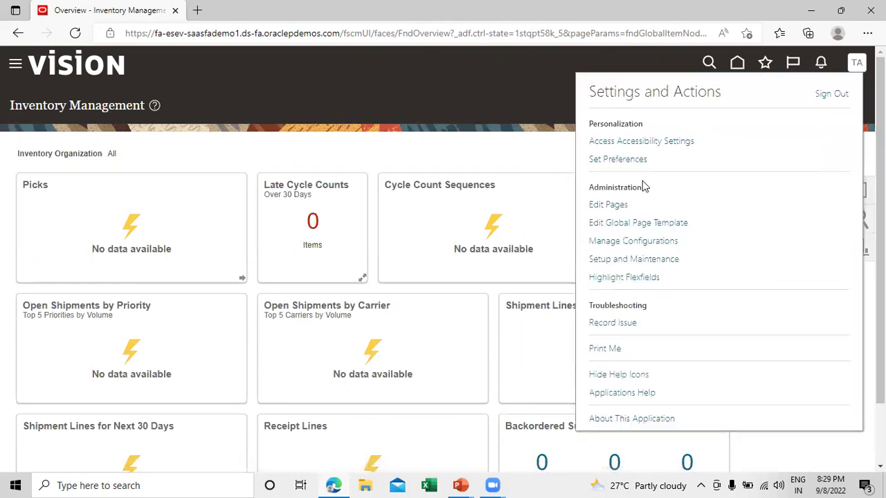
left_click(643, 260)
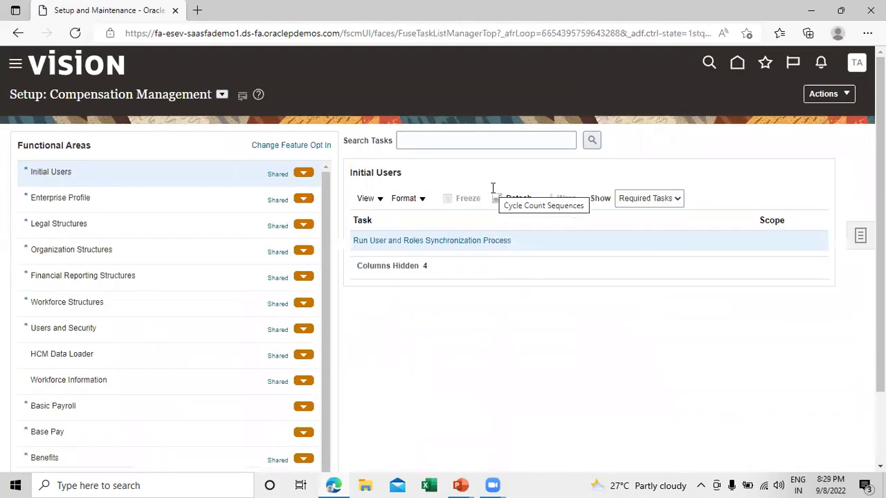
left_click(860, 237)
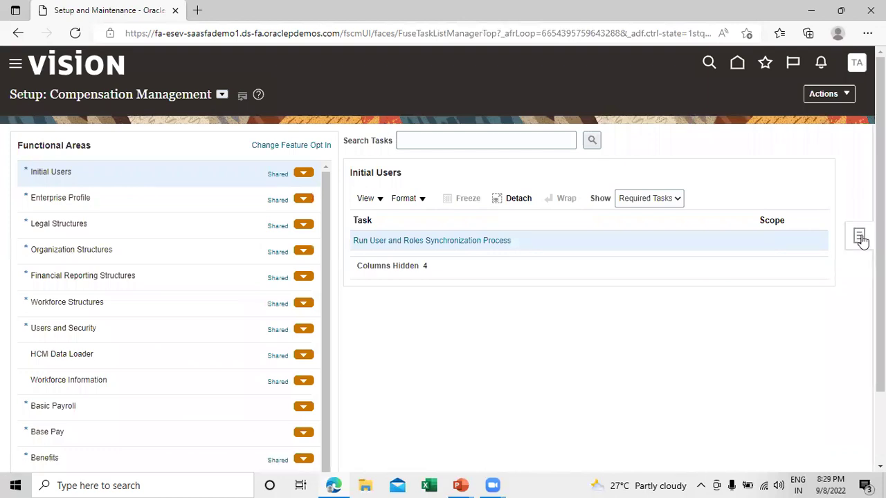
left_click(779, 138)
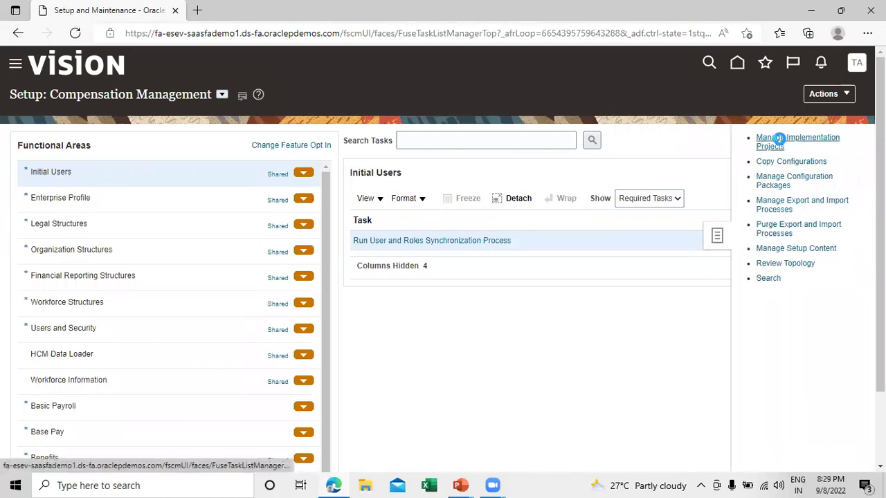
left_click(802, 98)
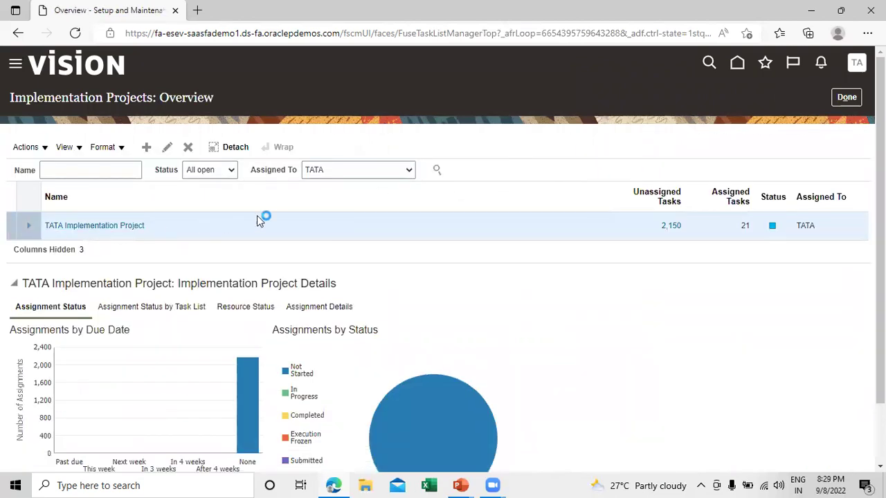
left_click(113, 228)
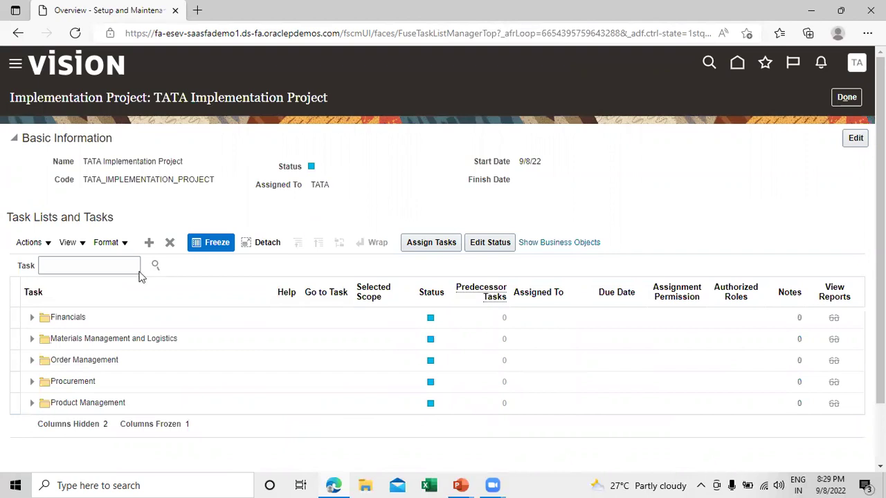
- Search the project's tasks for "interor" and go to the Manage Interorganization Parameters task
left_click(88, 267)
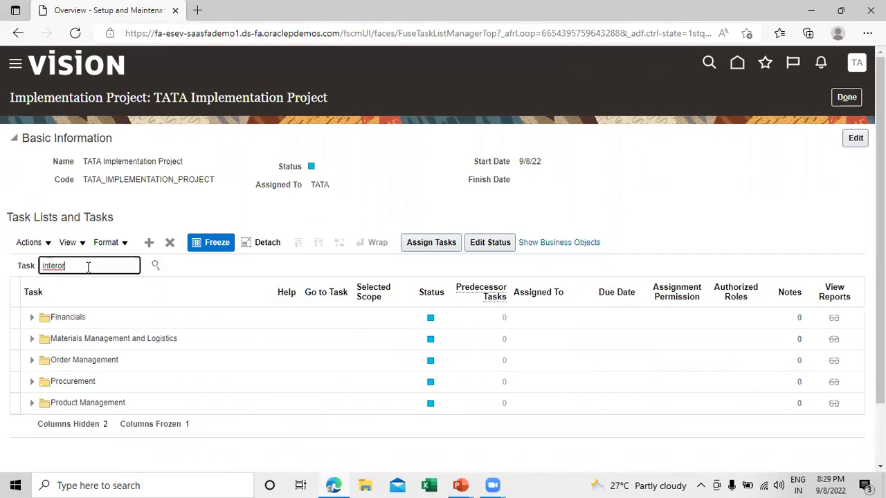
key("Return")
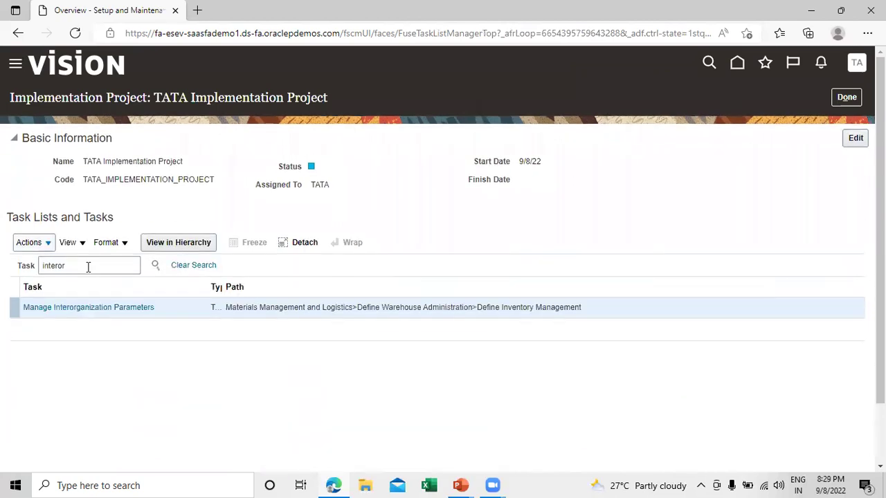
left_click(97, 308)
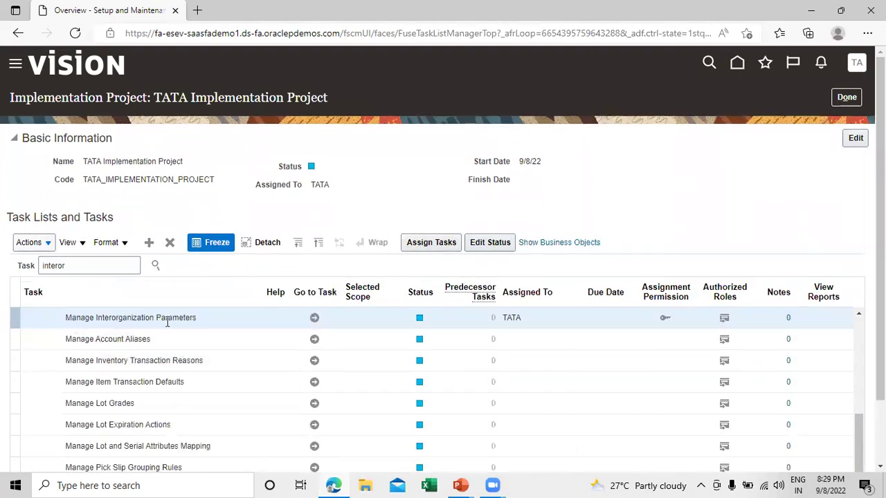
left_click(315, 318)
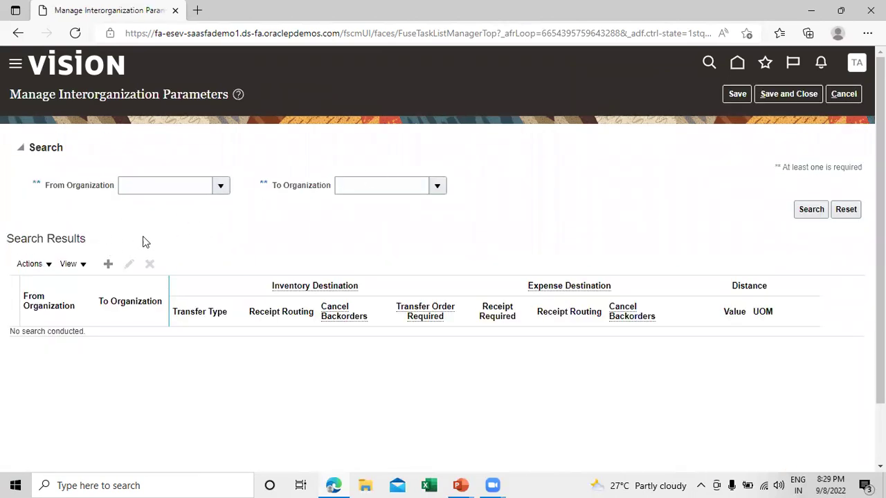
- Start a new interorganization parameters record and set its From Organization to TATA_NY_INV_ORG, found by searching for "tata"
left_click(108, 263)
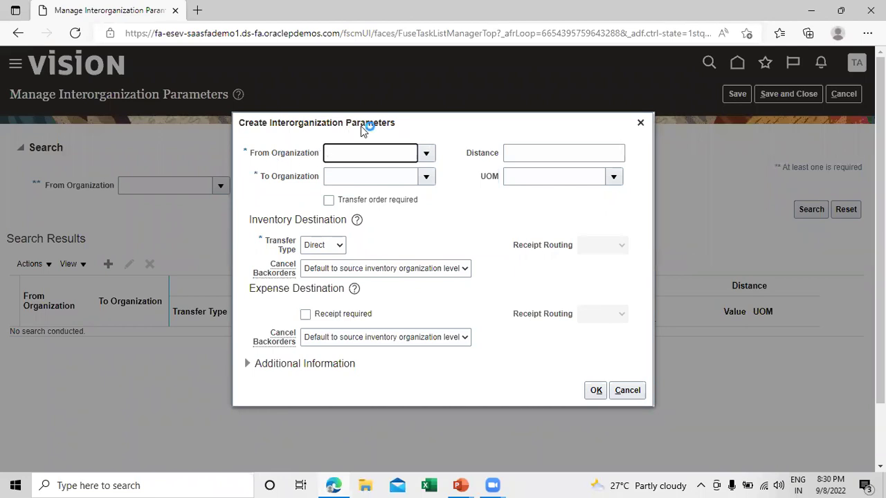
left_click(425, 152)
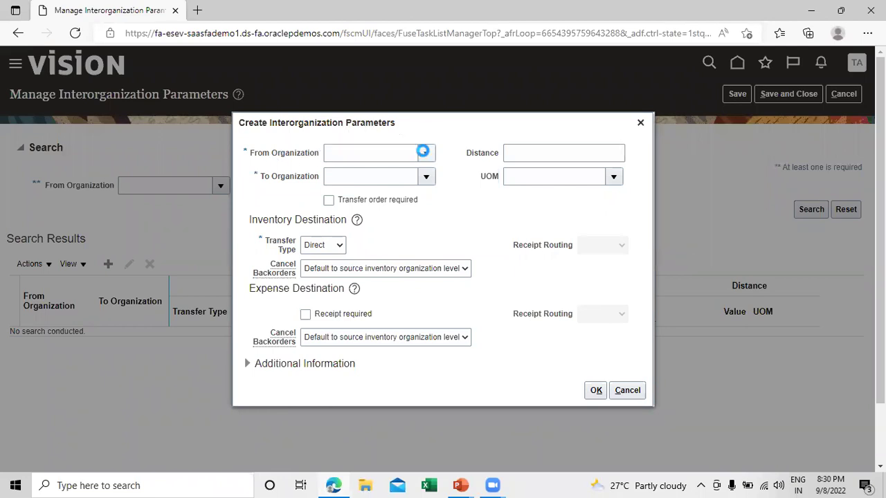
left_click(331, 371)
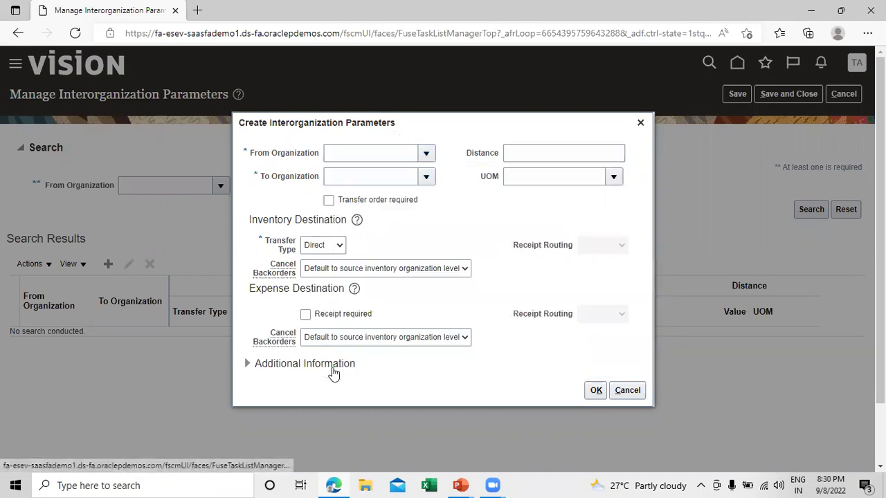
left_click(410, 219)
type("tata")
left_click(557, 274)
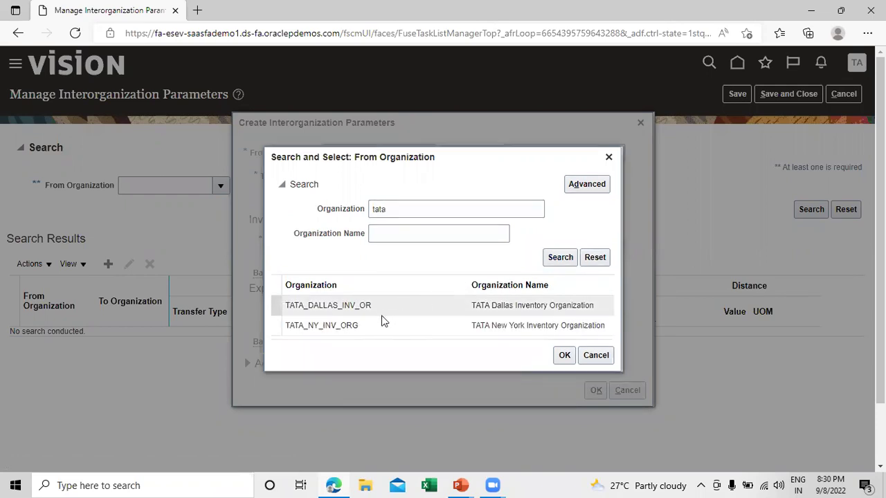
left_click(388, 324)
left_click(565, 355)
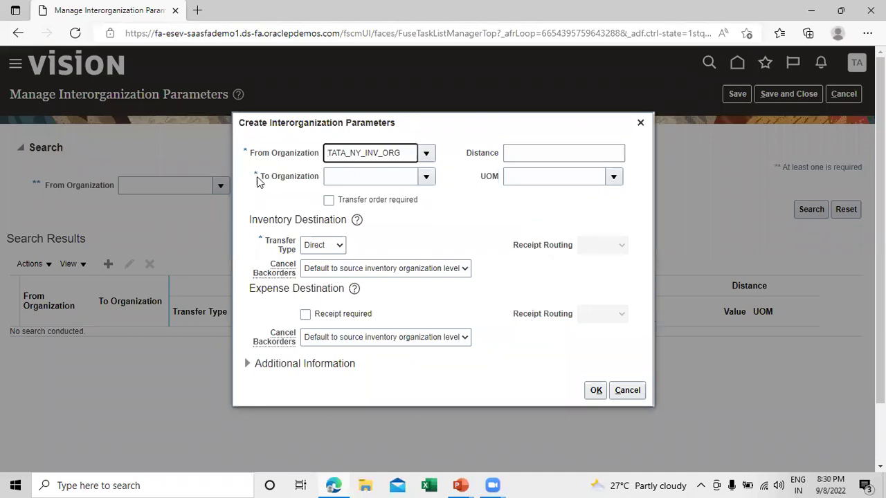
- Set the To Organization to TATA_DALLAS_INV_OR, found by searching organizations for "tata"
left_click(425, 176)
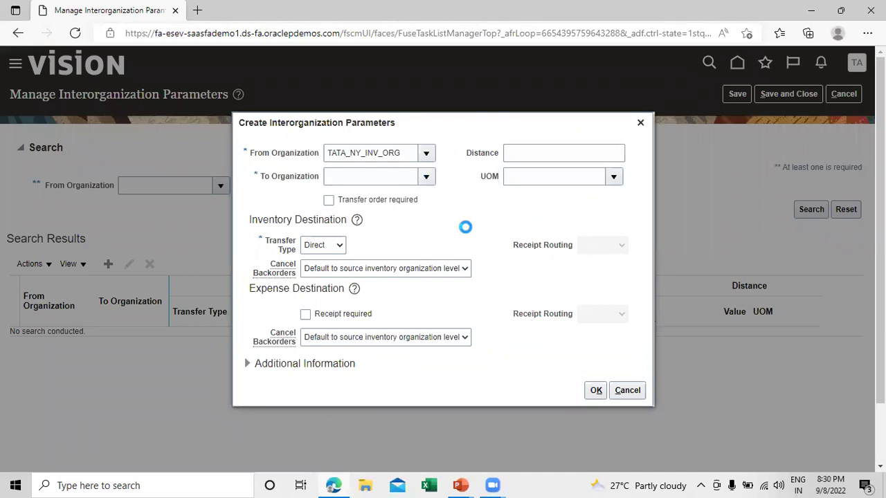
left_click(339, 392)
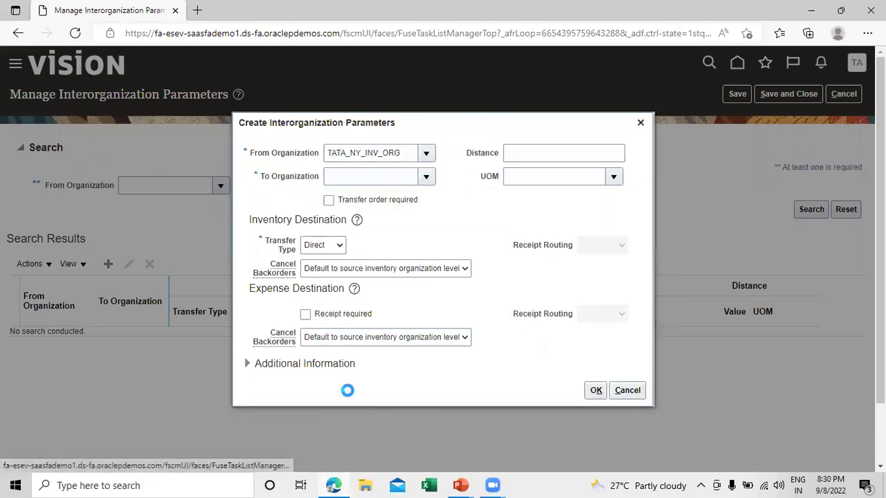
type("tata")
left_click(557, 273)
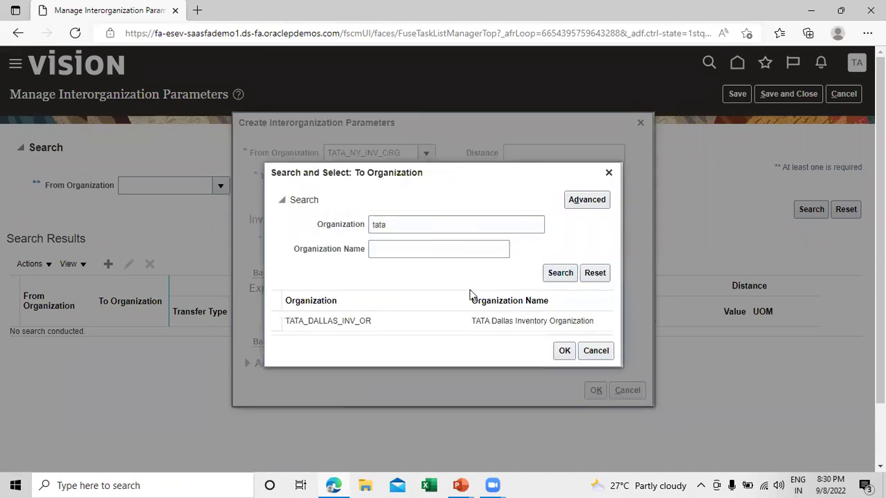
left_click(367, 316)
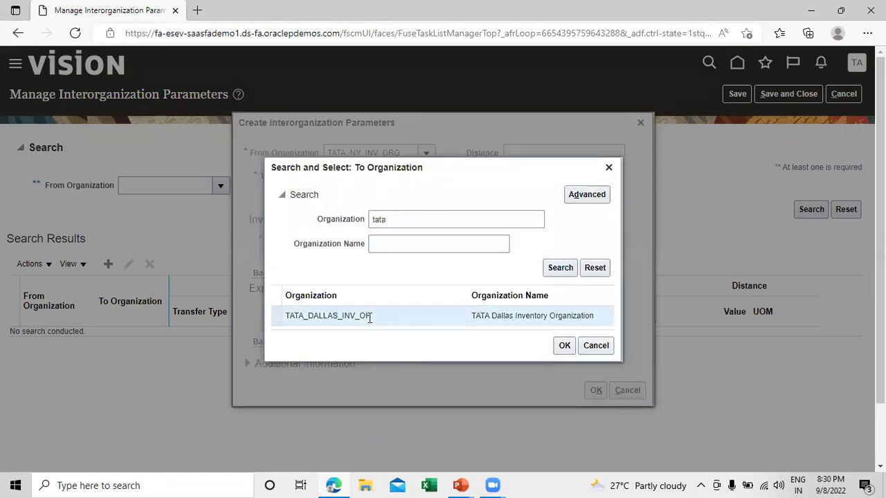
left_click(565, 347)
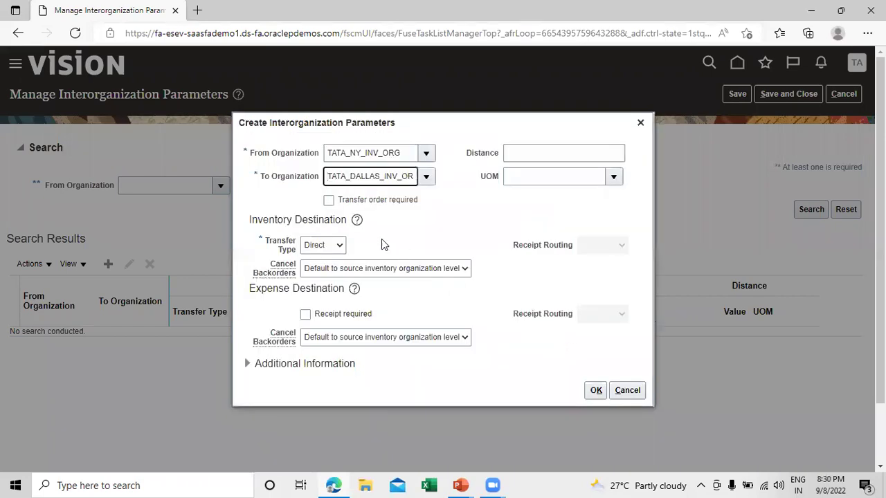
- Set the inventory destination's transfer type to Direct, accept the new record, and save and close the interorganization parameters
left_click(337, 247)
left_click(328, 262)
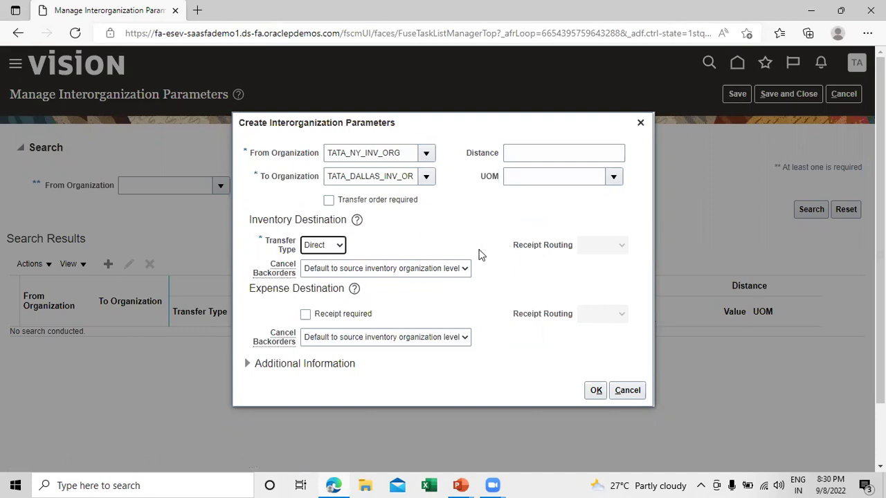
left_click(524, 153)
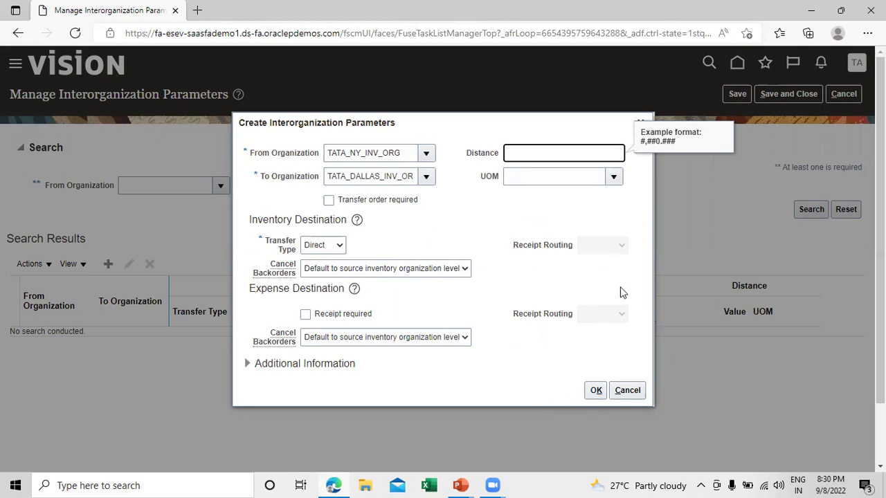
left_click(594, 390)
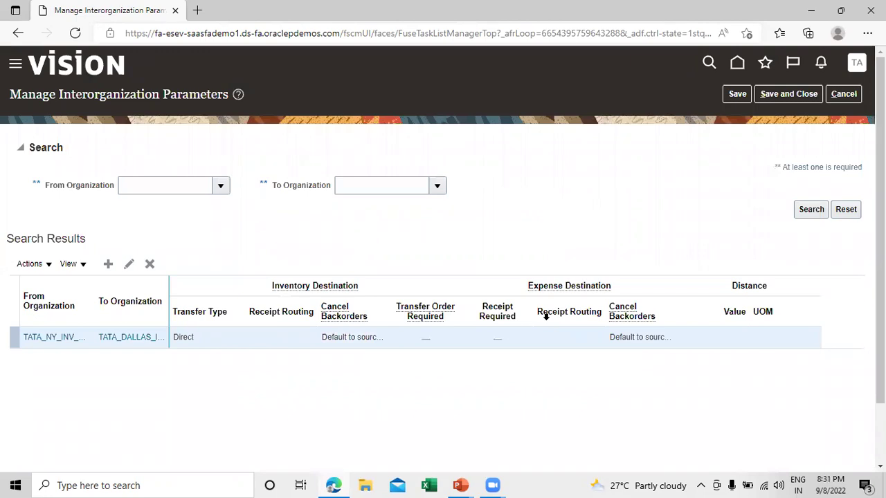
left_click(789, 93)
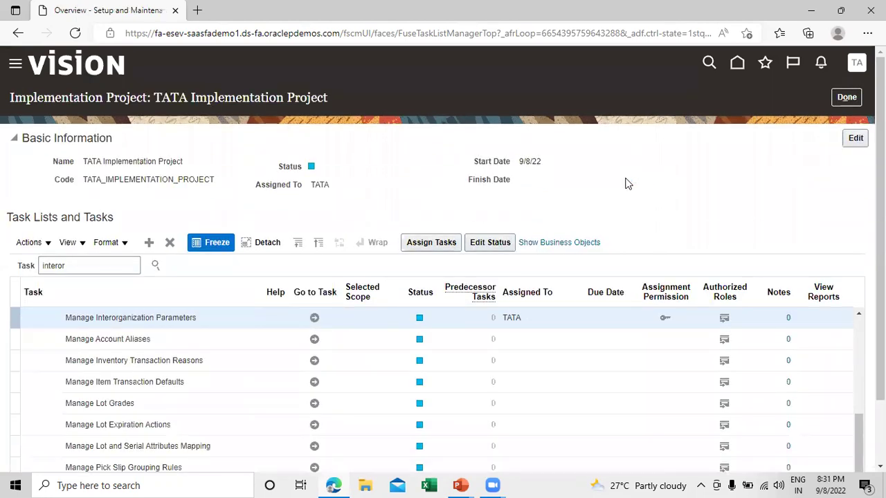
- Finish with the implementation project and go to Inventory Management under Supply Chain Execution
left_click(848, 97)
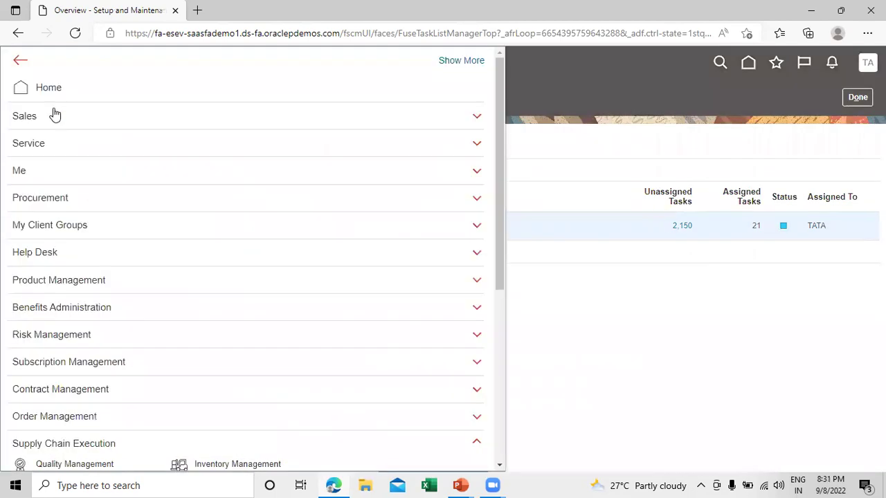
scroll(203, 236, "down", 2)
scroll(203, 236, "down", 3)
scroll(202, 236, "up", 3)
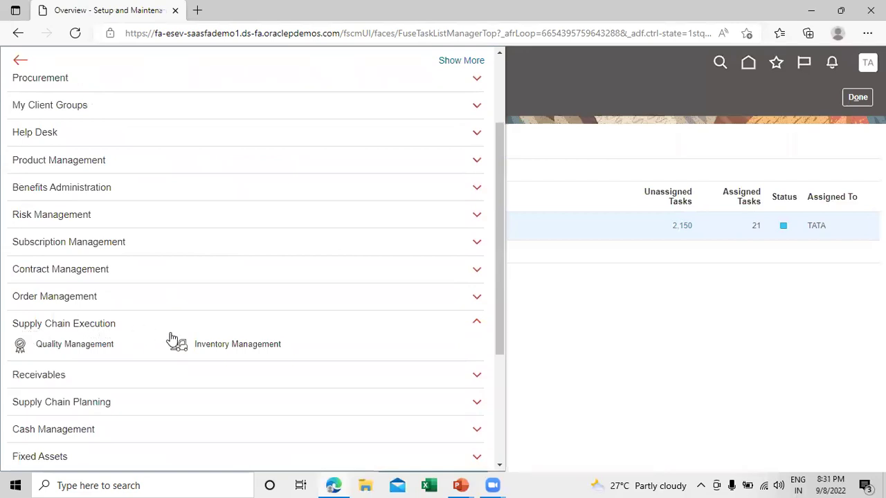
left_click(232, 346)
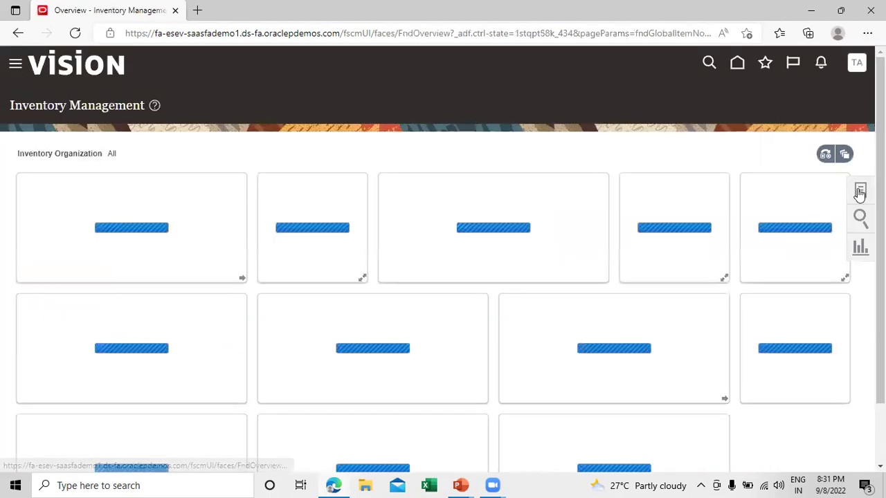
- Start an interorganization transfer with TATA_DALLAS_INV_OR as the inventory organization
left_click(861, 192)
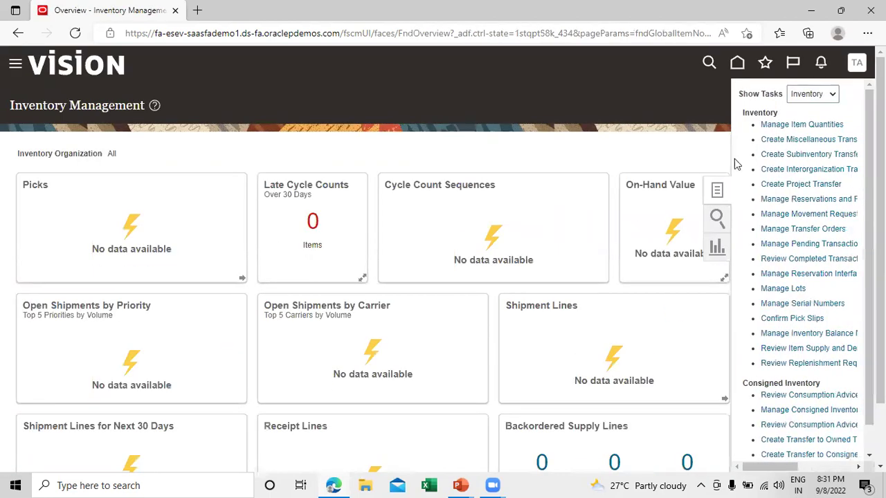
left_click(788, 173)
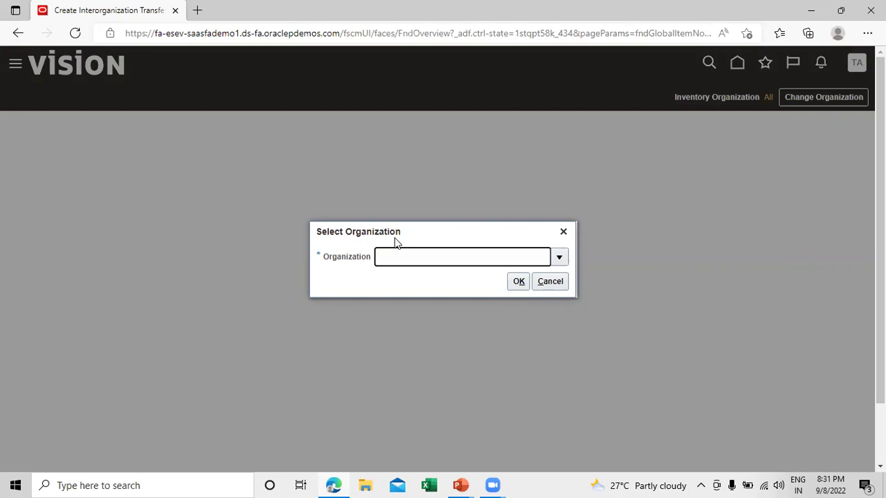
left_click(559, 256)
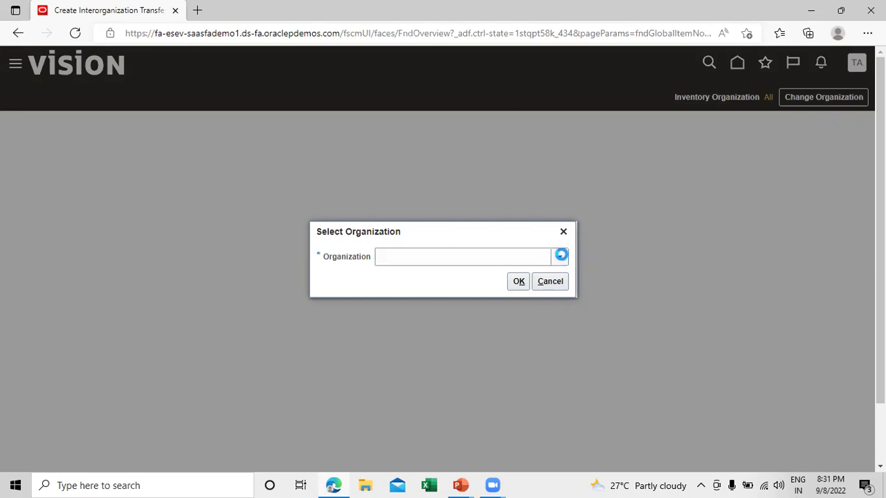
left_click(560, 257)
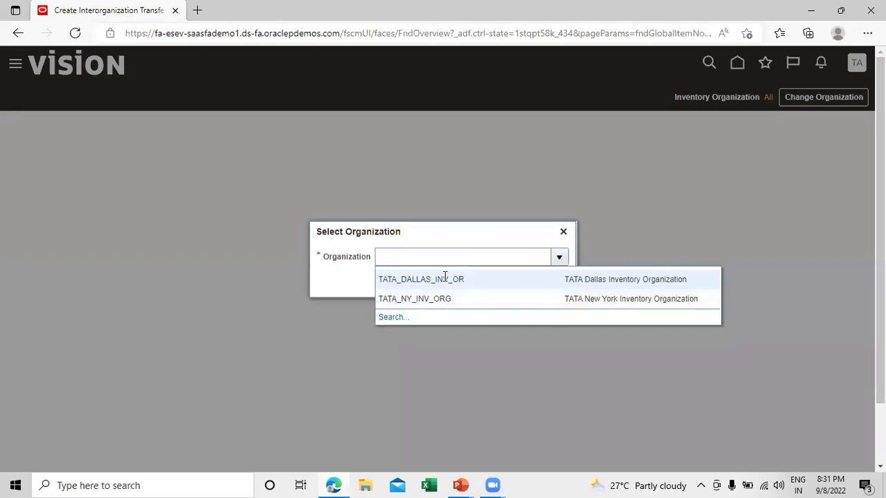
left_click(415, 274)
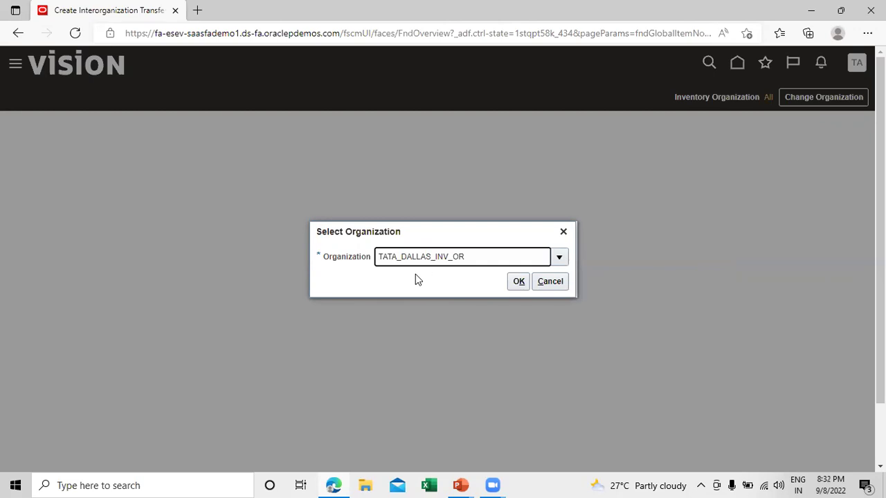
left_click(515, 281)
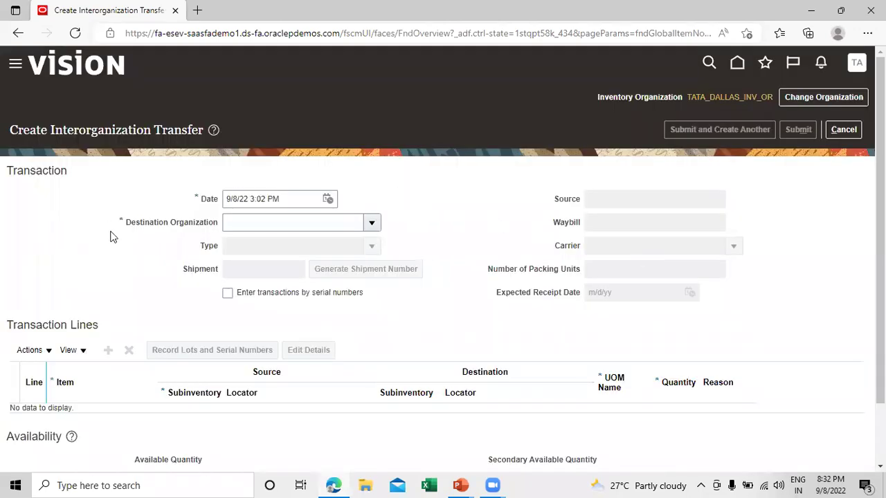
- Try to find a destination organization for the transfer by searching for "tata"
left_click(372, 222)
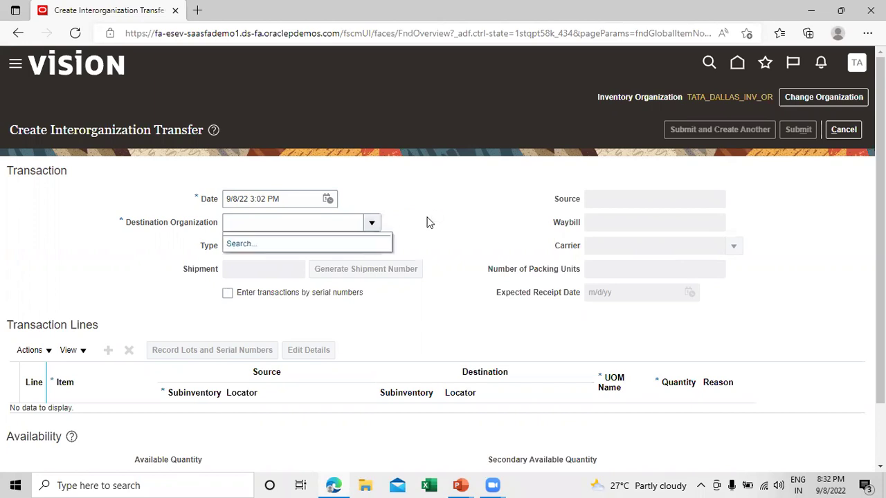
left_click(231, 245)
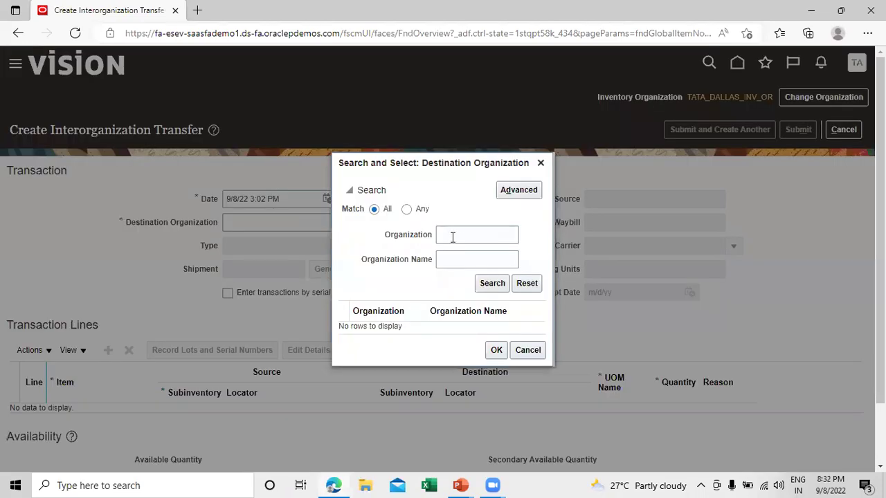
left_click(450, 237)
type("tata")
left_click(492, 283)
- Repeat the destination organization search for "tata" as an advanced search with the Contains operator
left_click(519, 190)
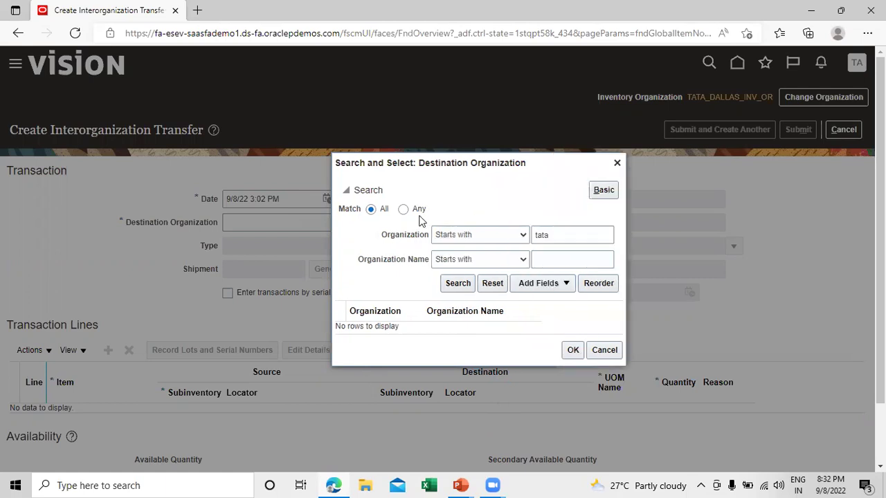
left_click(446, 235)
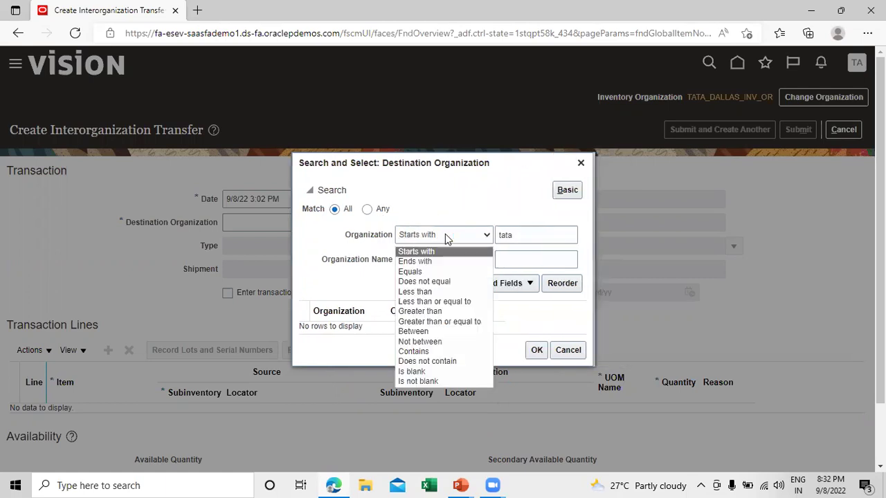
left_click(446, 355)
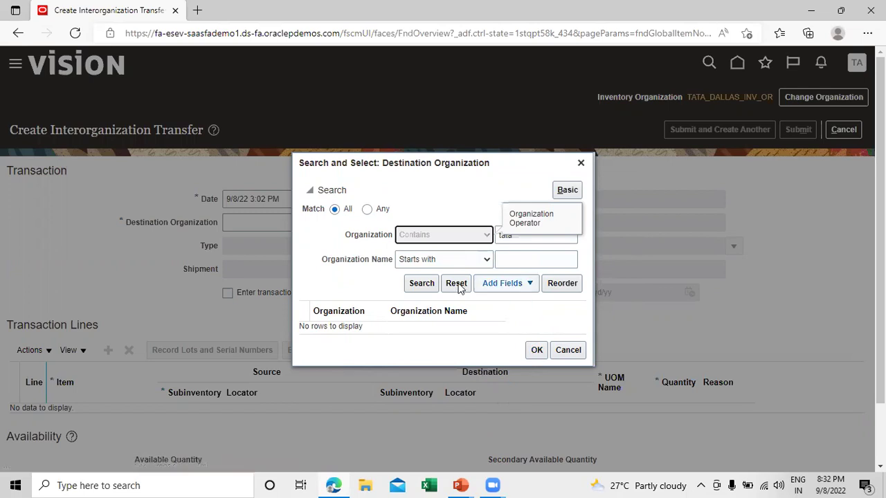
left_click(420, 282)
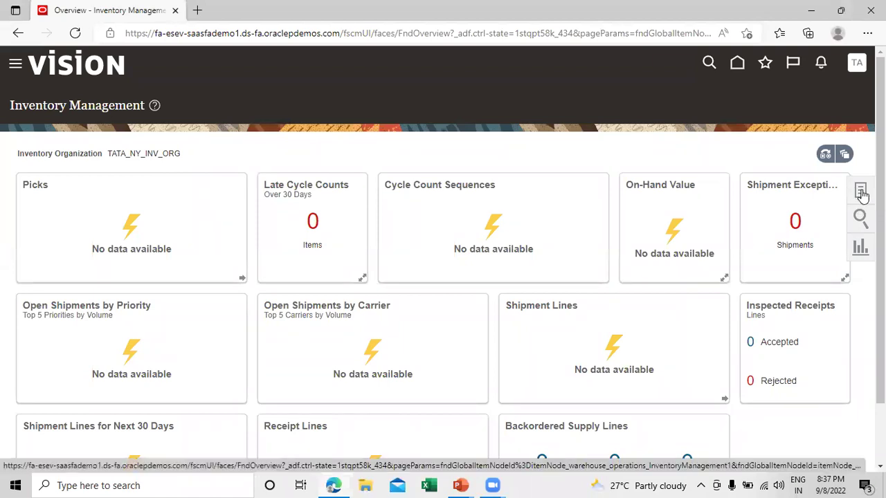
- Start an interorganization transfer from TATA_NY_INV_ORG and set its Destination Organization to TATA_DALLAS_INV_OR
left_click(860, 192)
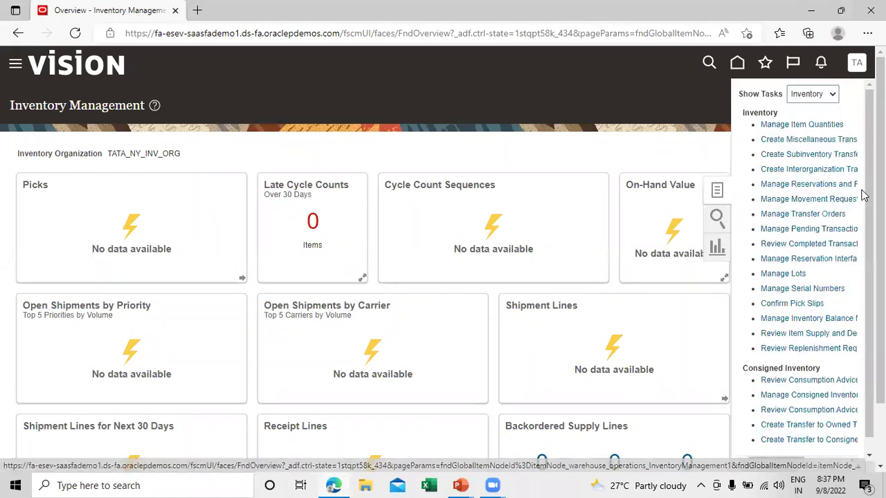
left_click(789, 171)
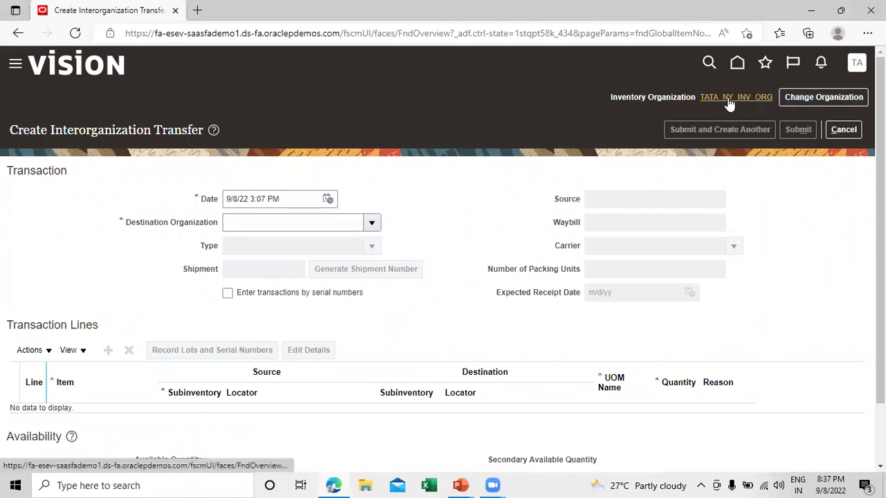
mouse_move(706, 98)
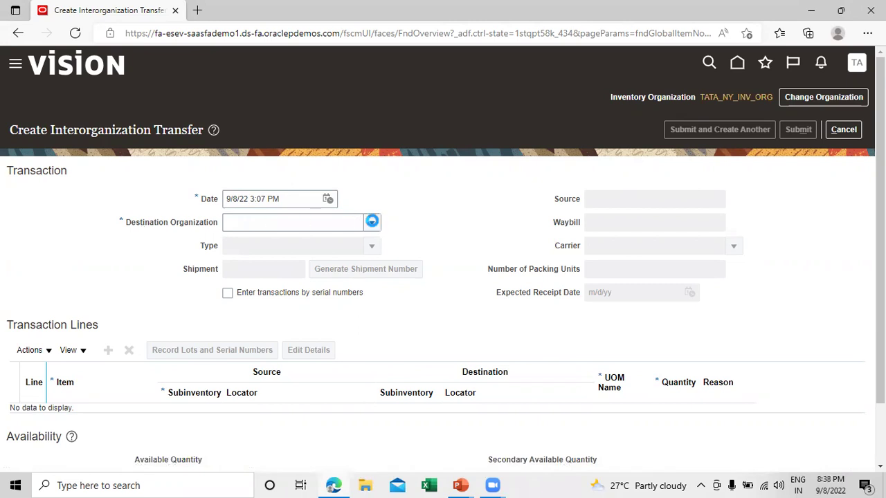
left_click(373, 221)
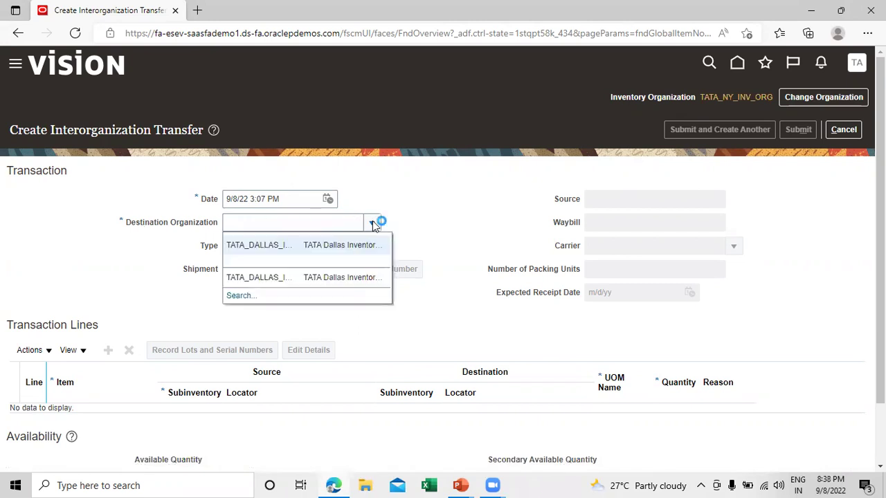
left_click(271, 245)
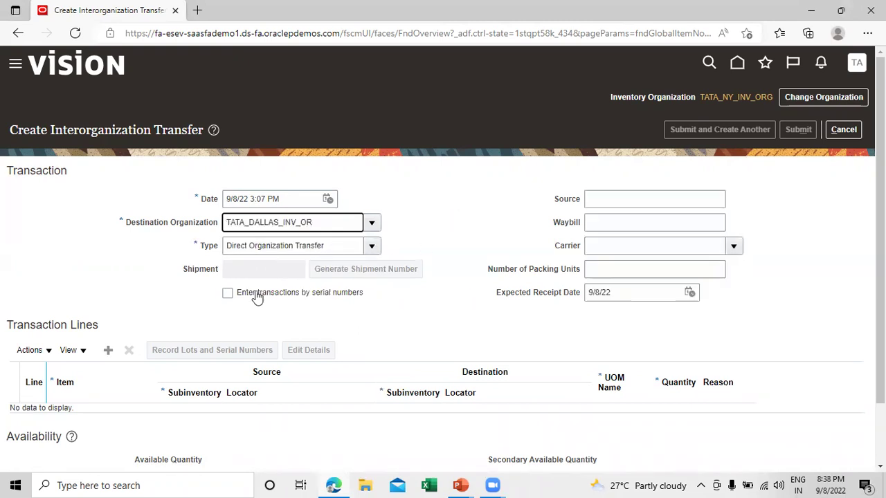
- Add a transaction line to the transfer and set its item to TATA1001, found by searching for "tata"
left_click(107, 350)
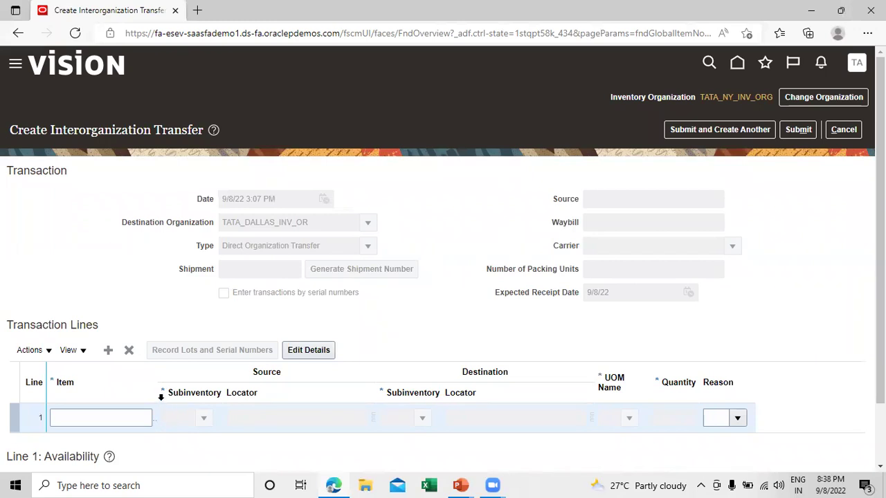
left_click_drag(158, 397, 193, 401)
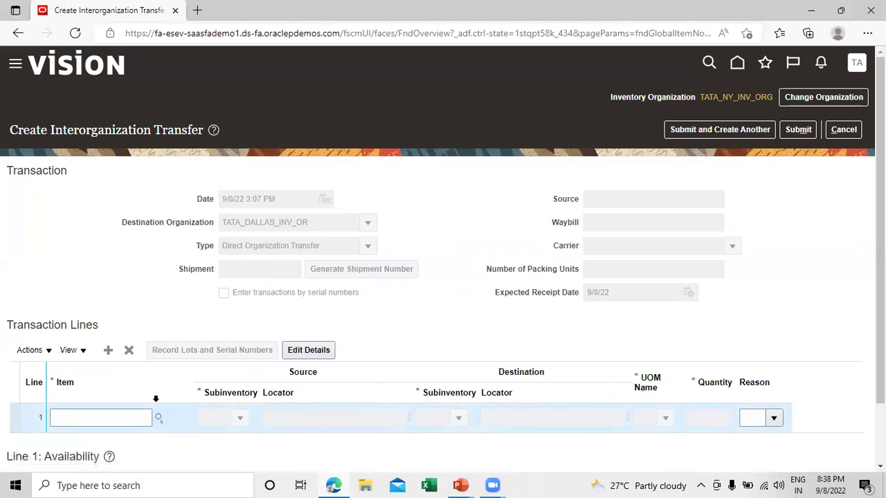
left_click(158, 418)
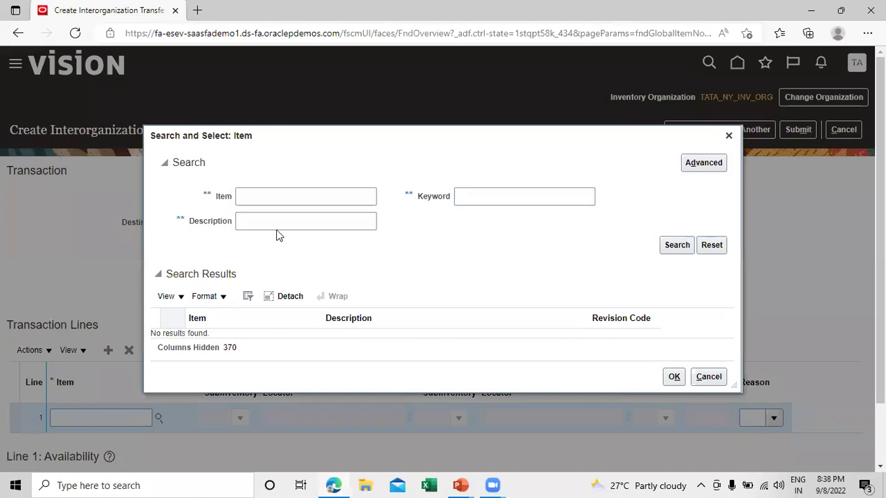
left_click(300, 198)
type("tata")
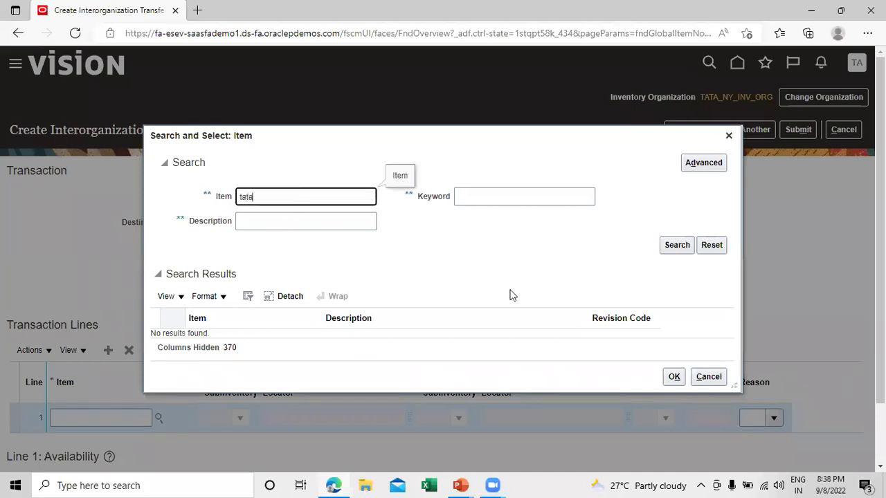
left_click(665, 246)
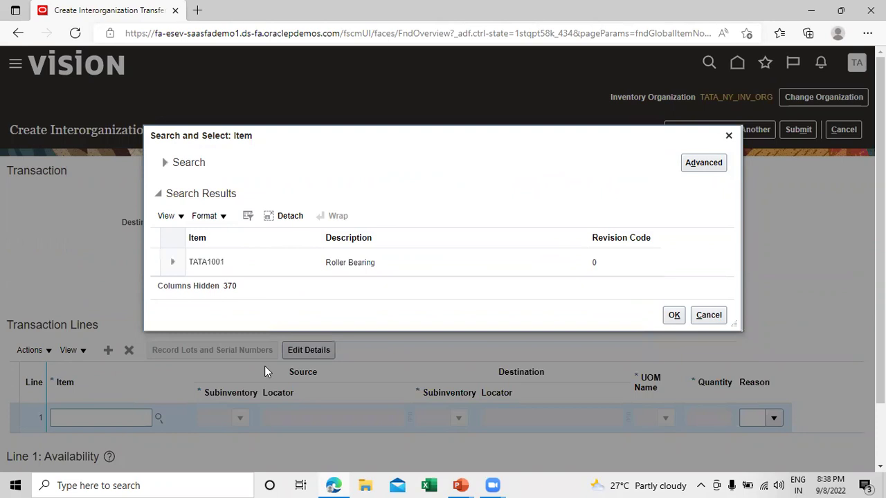
left_click(673, 346)
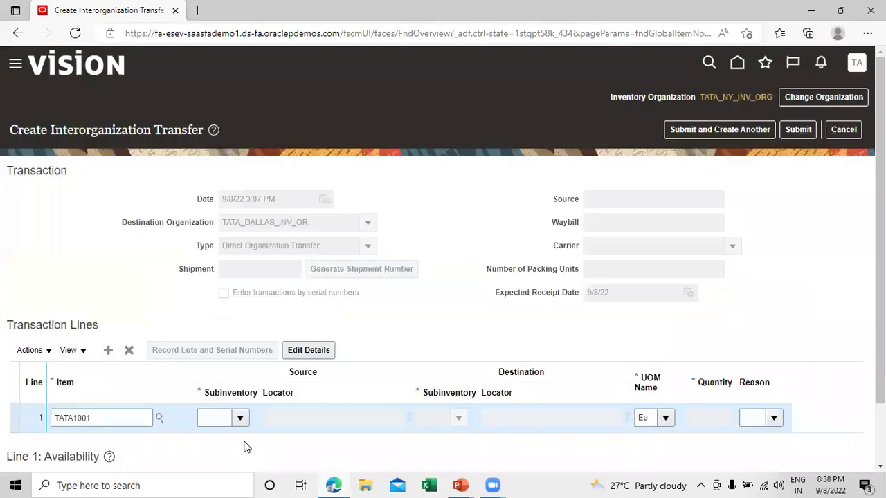
- Set the TATA1001 line's source subinventory to TATA_SUB_1 and its destination subinventory to TATA_DL_S1
left_click(241, 420)
left_click(247, 360)
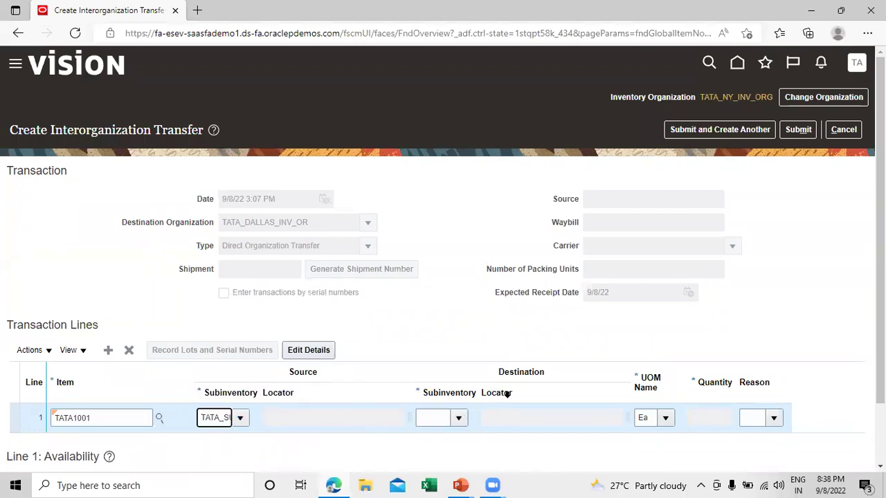
left_click(459, 419)
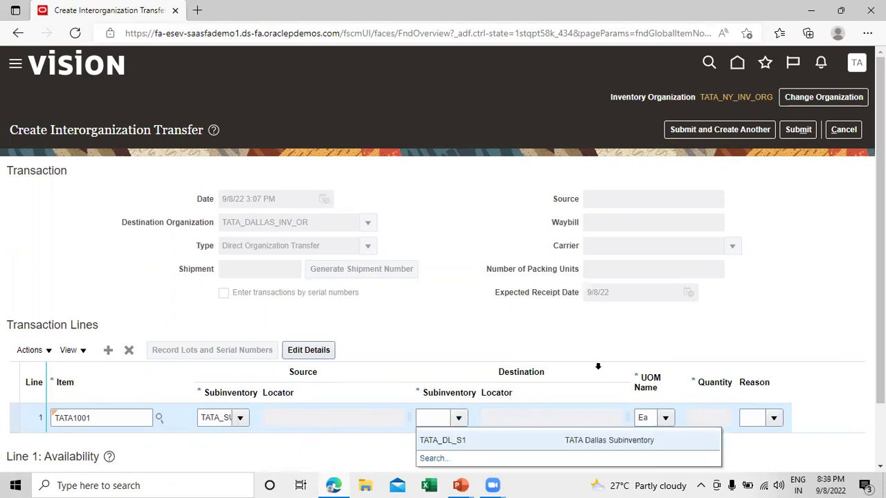
left_click(470, 440)
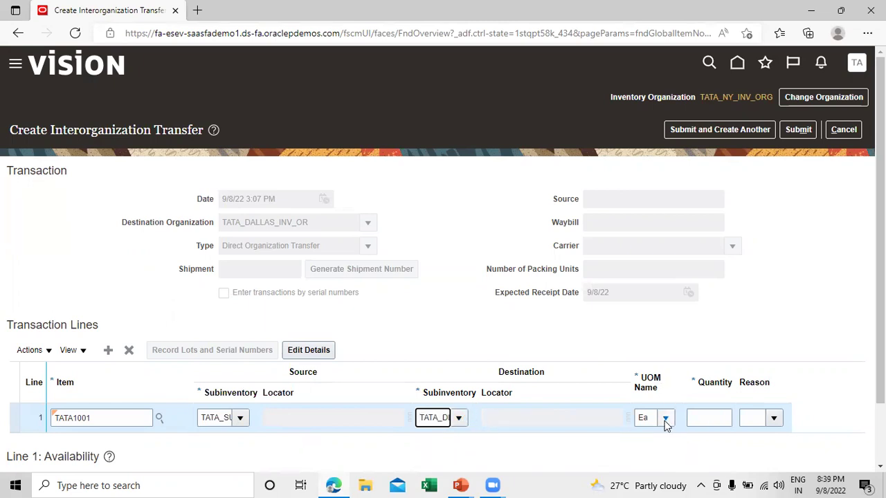
- Enter a quantity of 200 for the TATA1001 line and set its reason to Stock Issue
left_click(703, 417)
type("200")
left_click(806, 305)
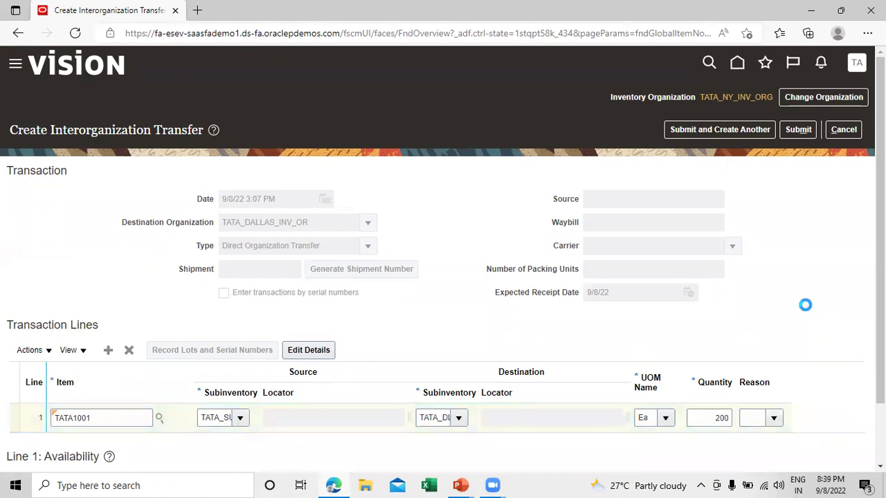
left_click(774, 418)
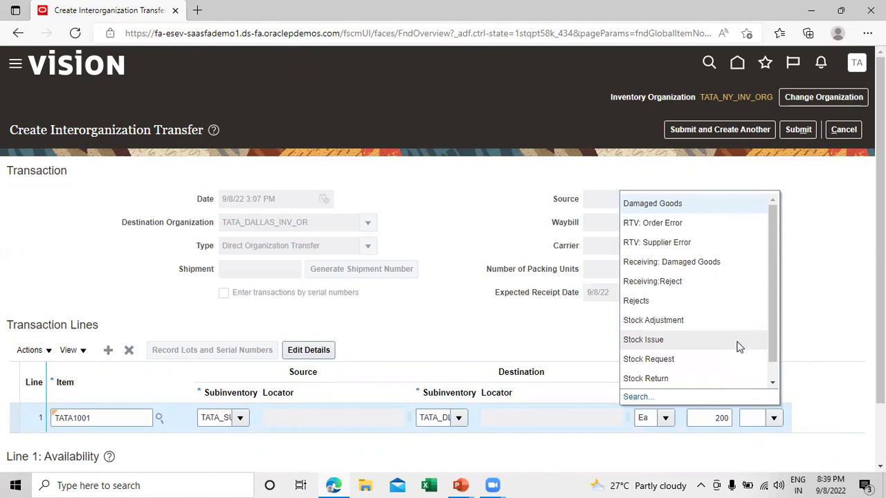
left_click(738, 346)
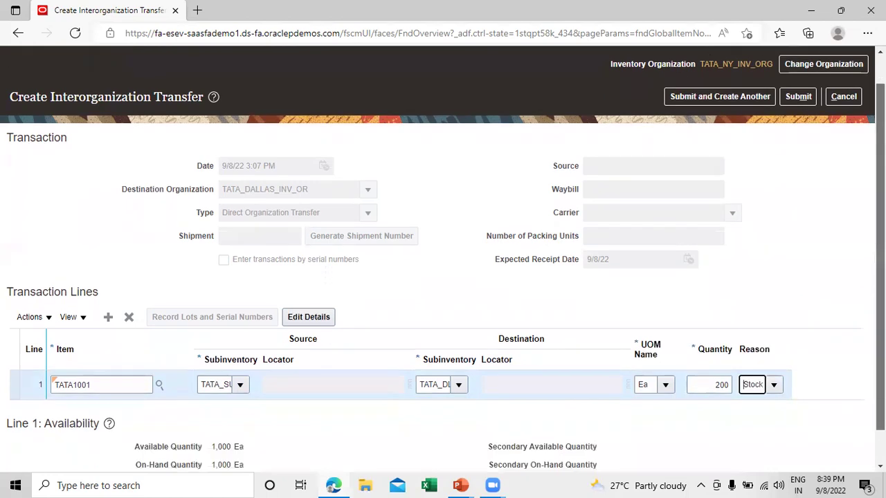
- Submit the interorganization transfer and acknowledge the confirmation
scroll(400, 429, "down", 1)
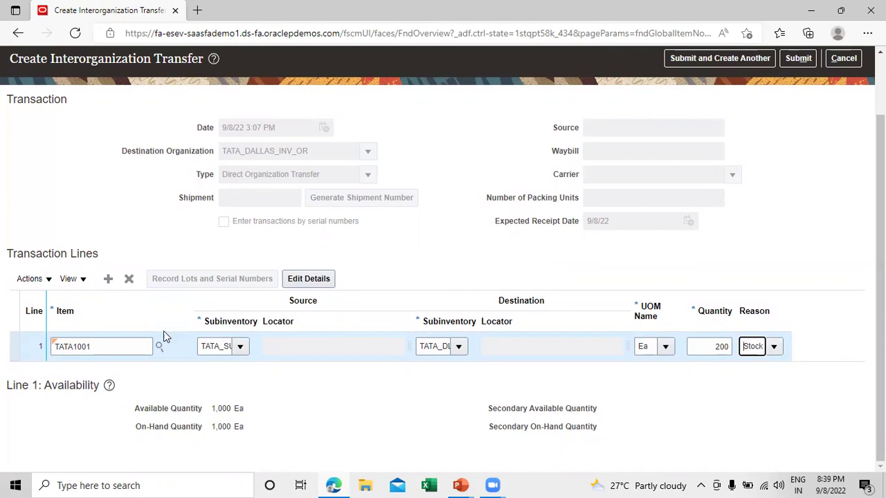
scroll(773, 370, "up", 2)
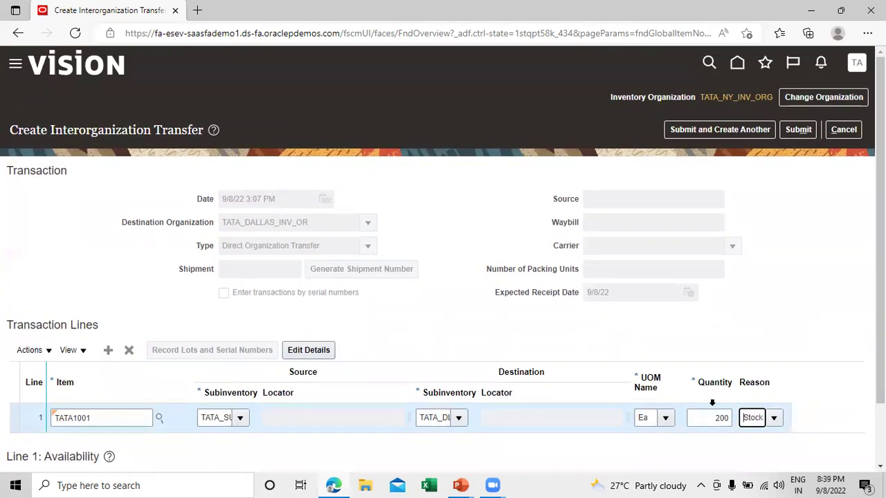
left_click(799, 130)
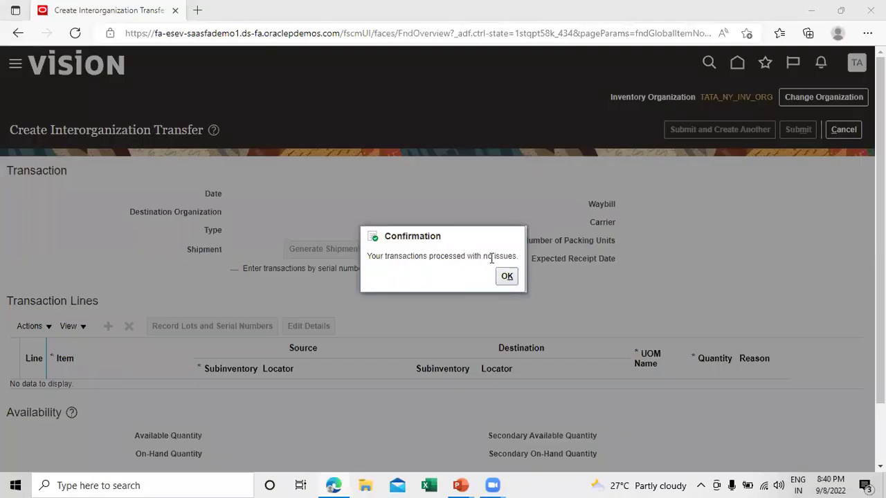
left_click(506, 276)
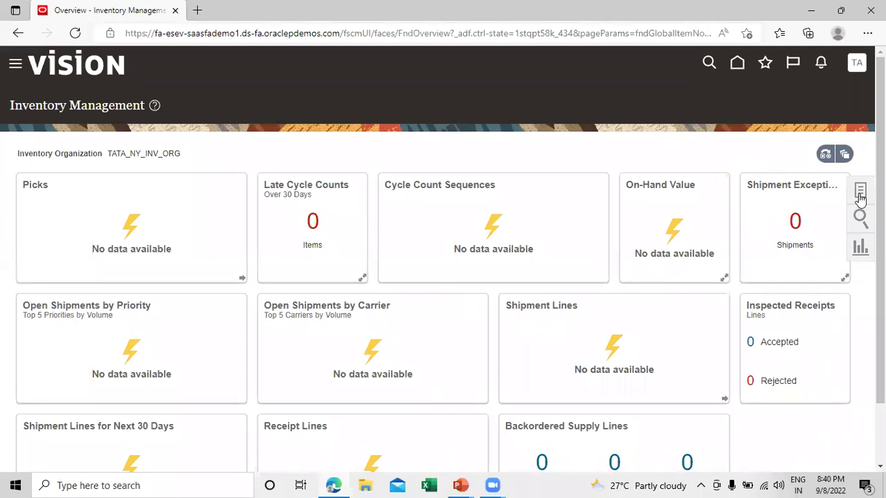
- Check the item quantities of TATA1001 in TATA_NY_INV_ORG down to its subinventory, and close Manage Item Quantities
left_click(861, 196)
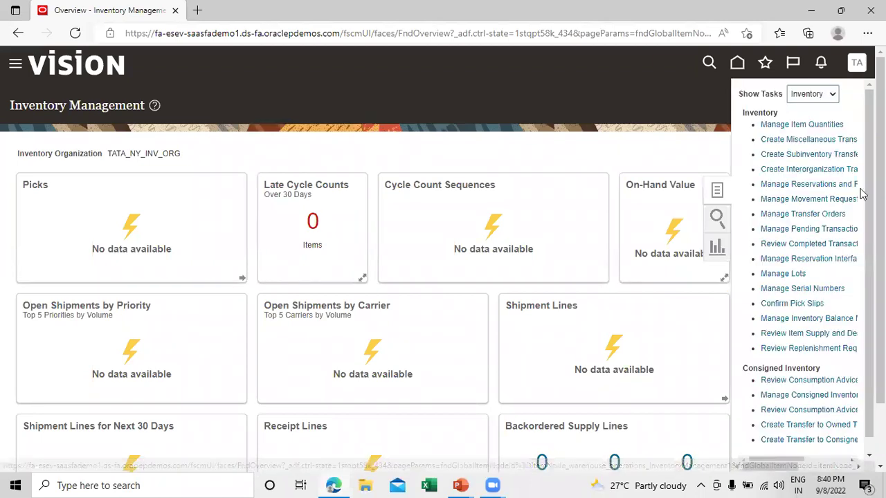
left_click(808, 126)
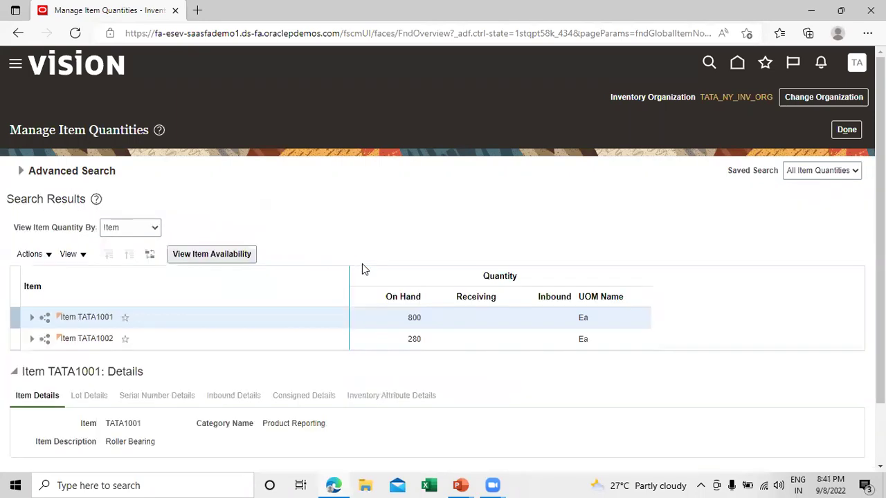
left_click(32, 317)
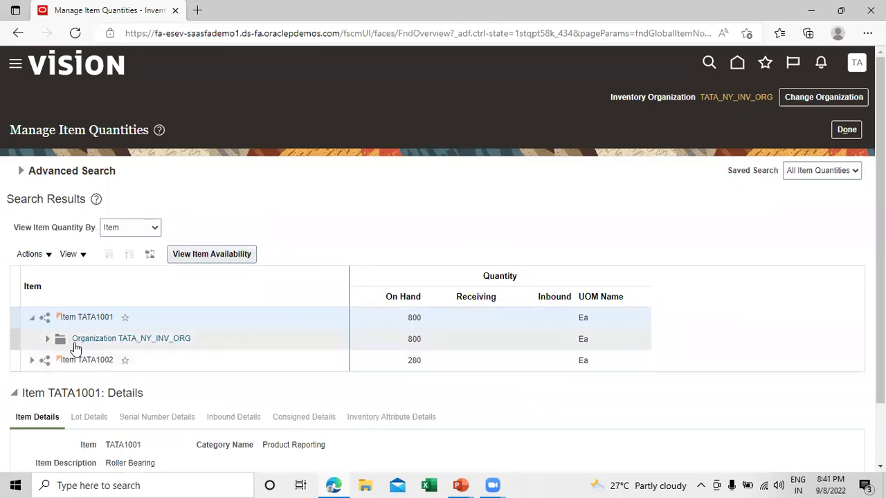
left_click(48, 339)
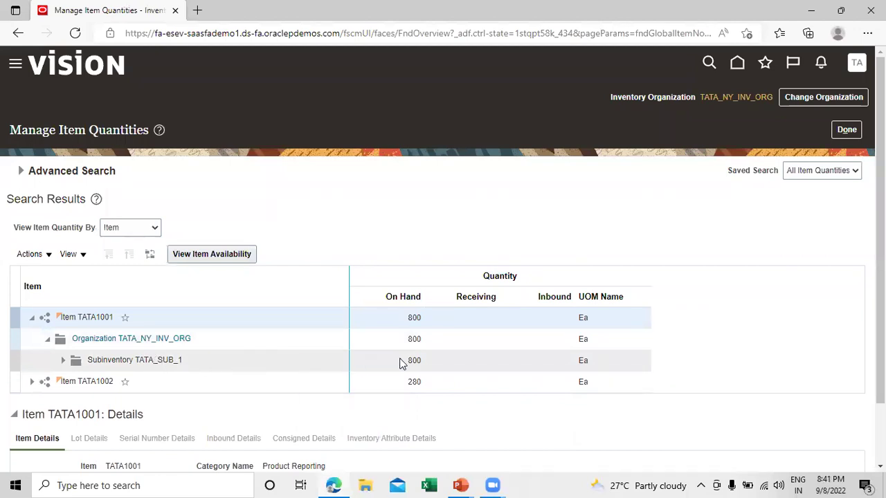
left_click(846, 130)
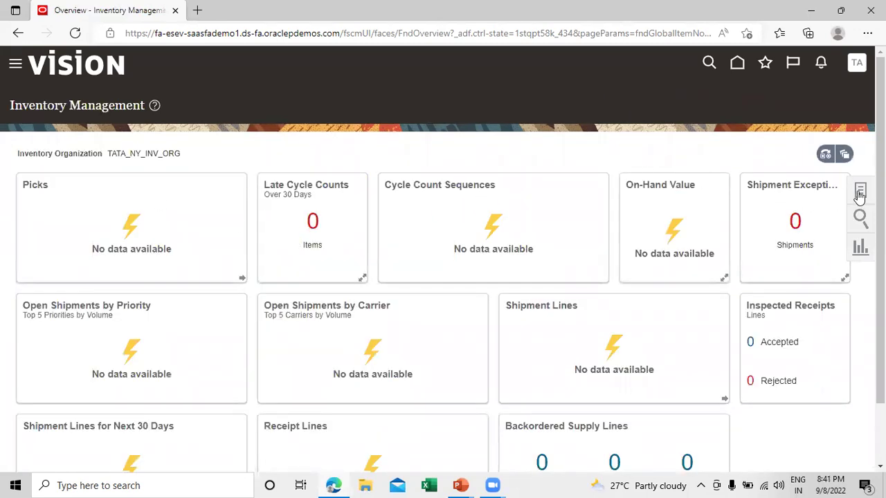
- Search item quantities for organization TATA_DALLAS_INV_OR, check TATA1001 down to its subinventory, and close Manage Item Quantities
left_click(860, 192)
left_click(807, 125)
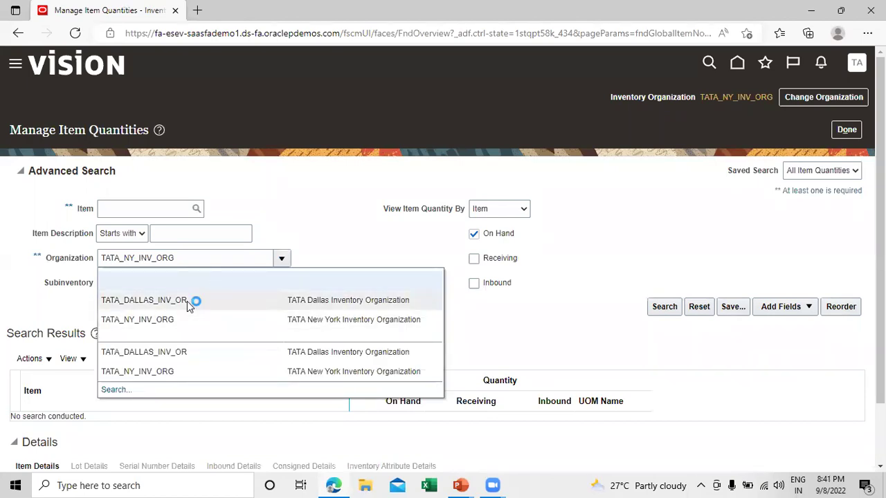
left_click(662, 305)
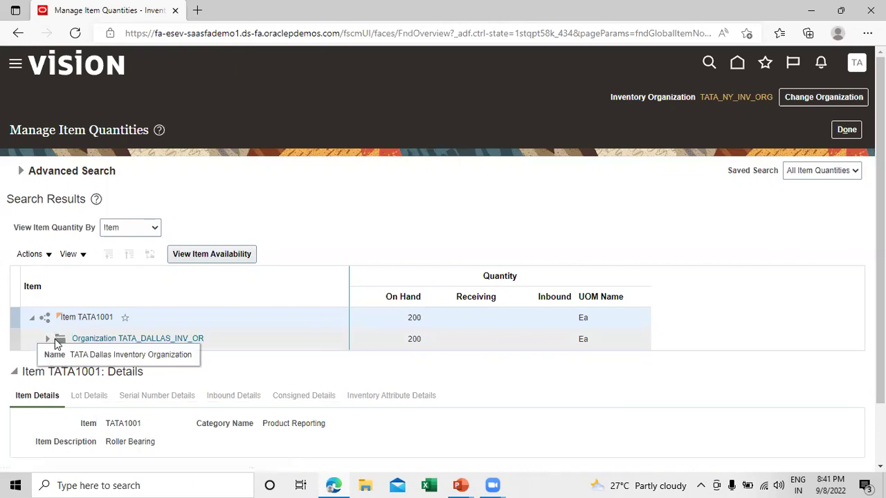
left_click(46, 342)
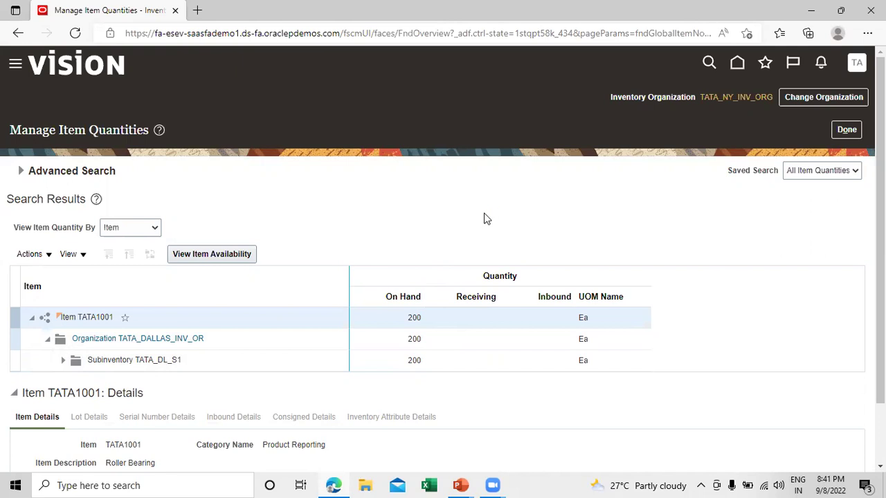
left_click(848, 130)
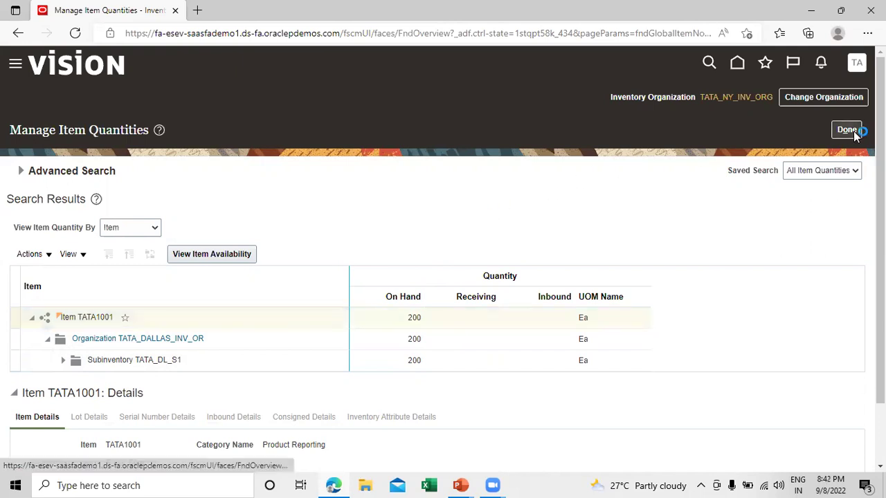